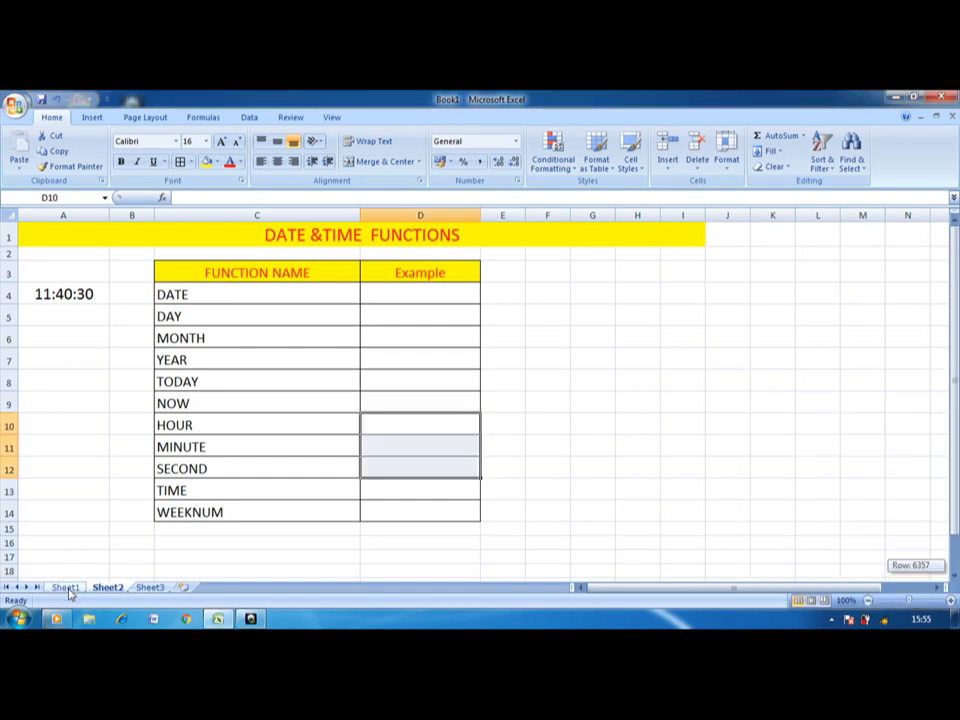
On Sheet1, enter =LEFT(A3,4) in D4 as the example for the LEFT function
left_click(68, 588)
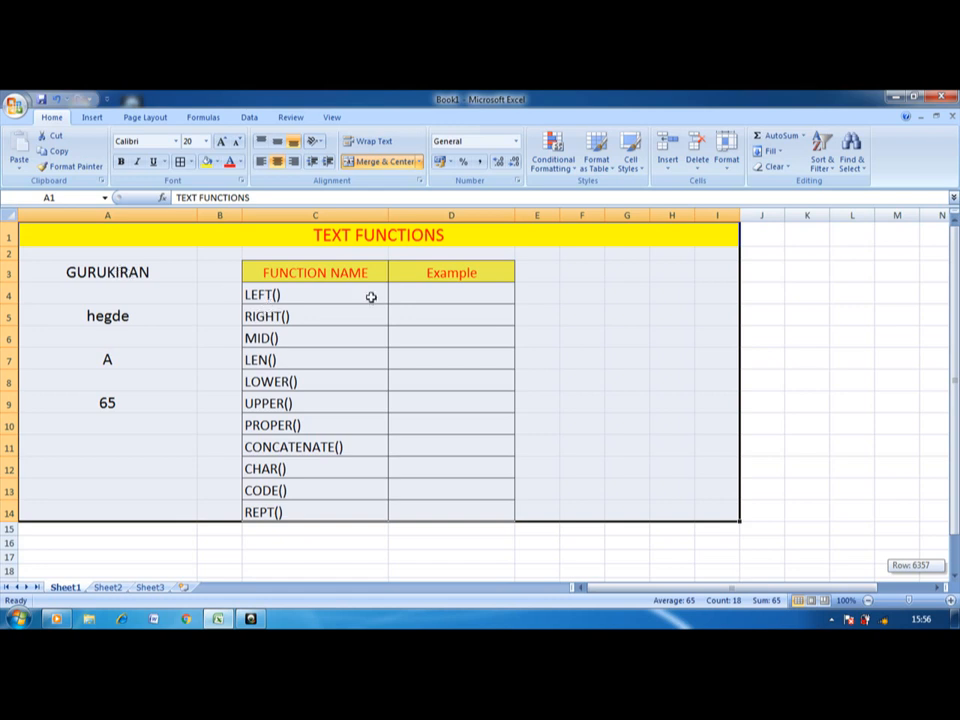
left_click(433, 291)
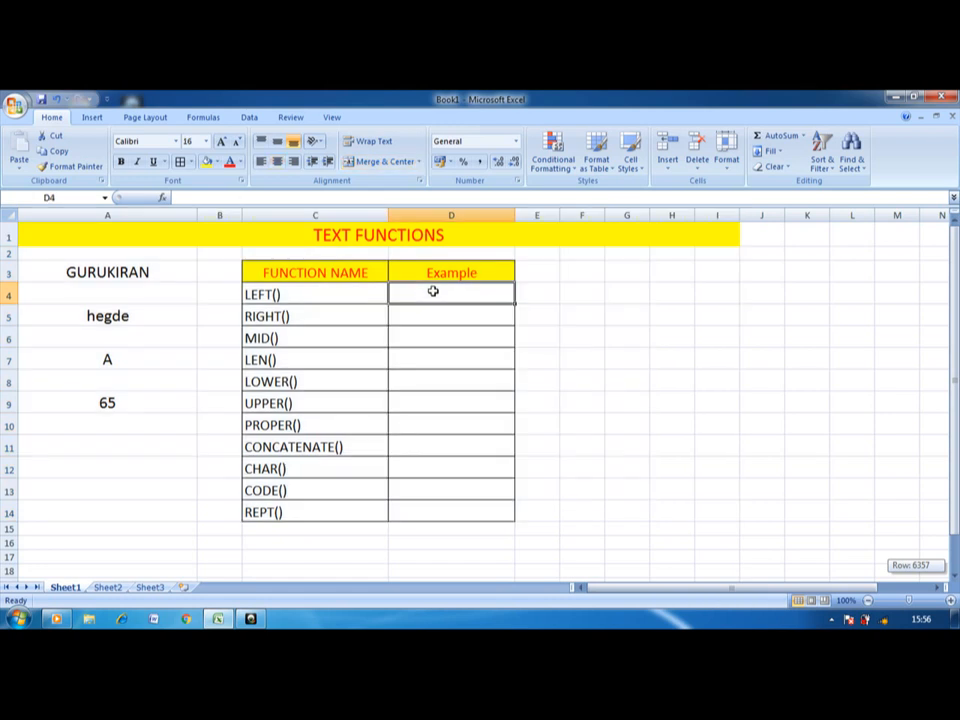
type("=")
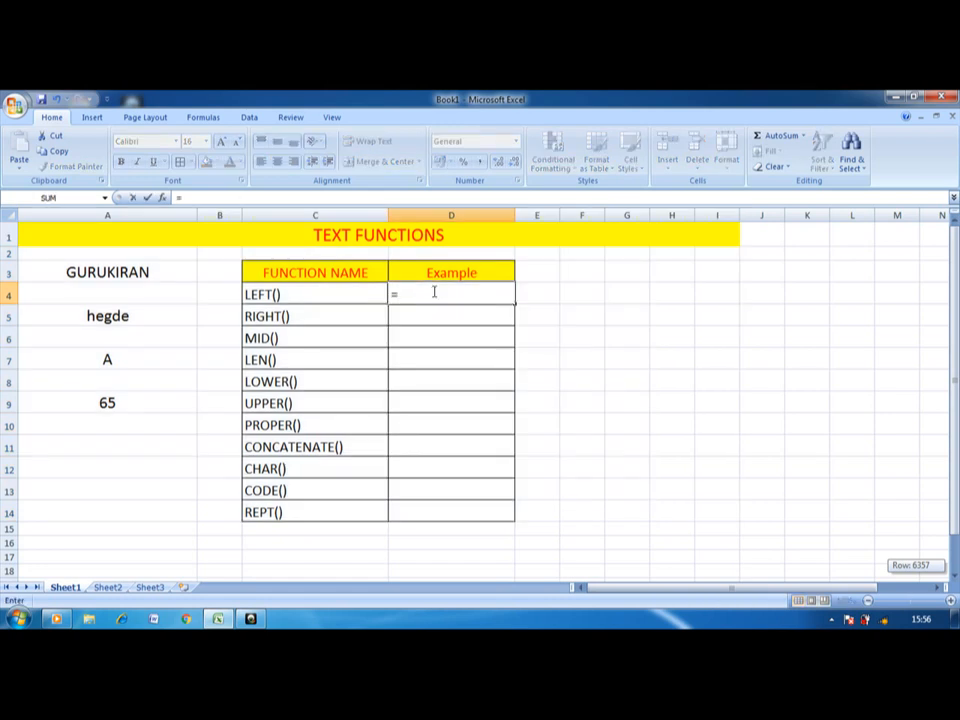
type("LEFT")
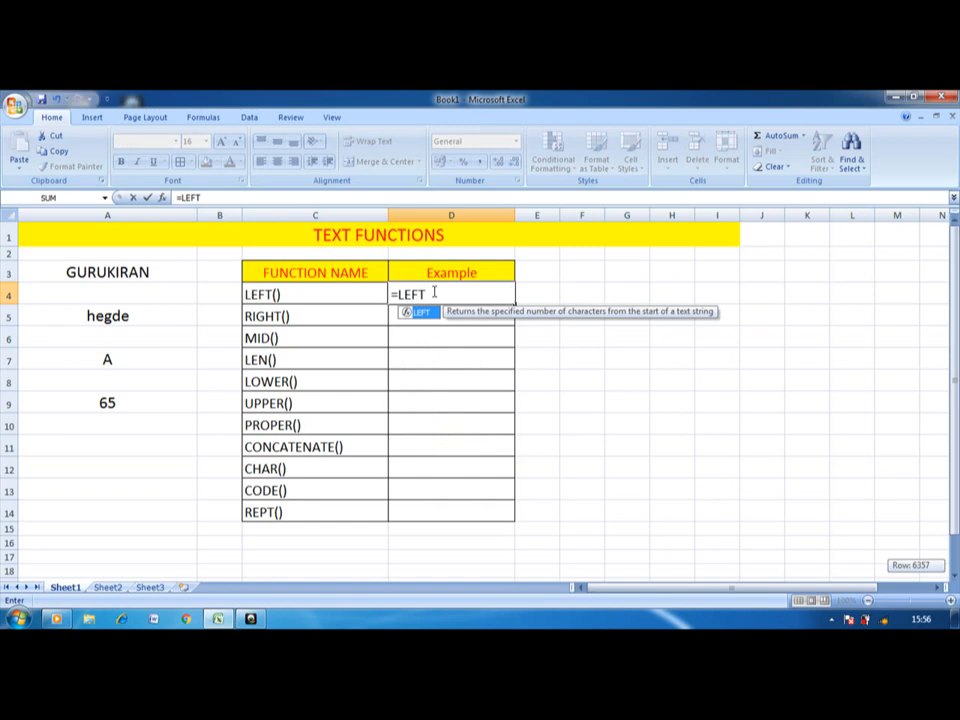
type("(")
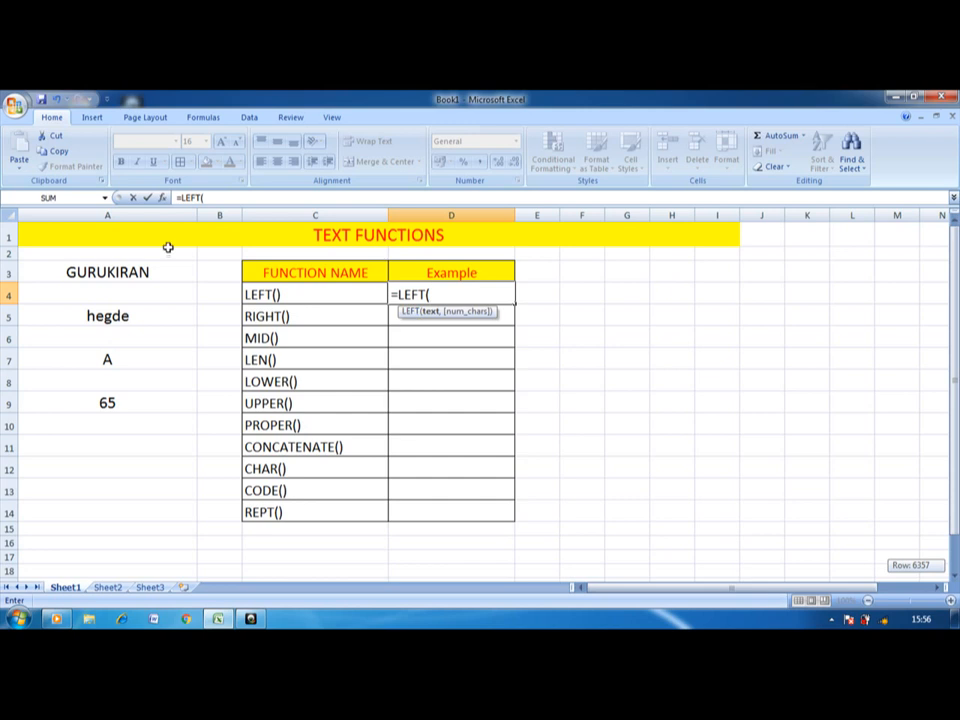
left_click(73, 271)
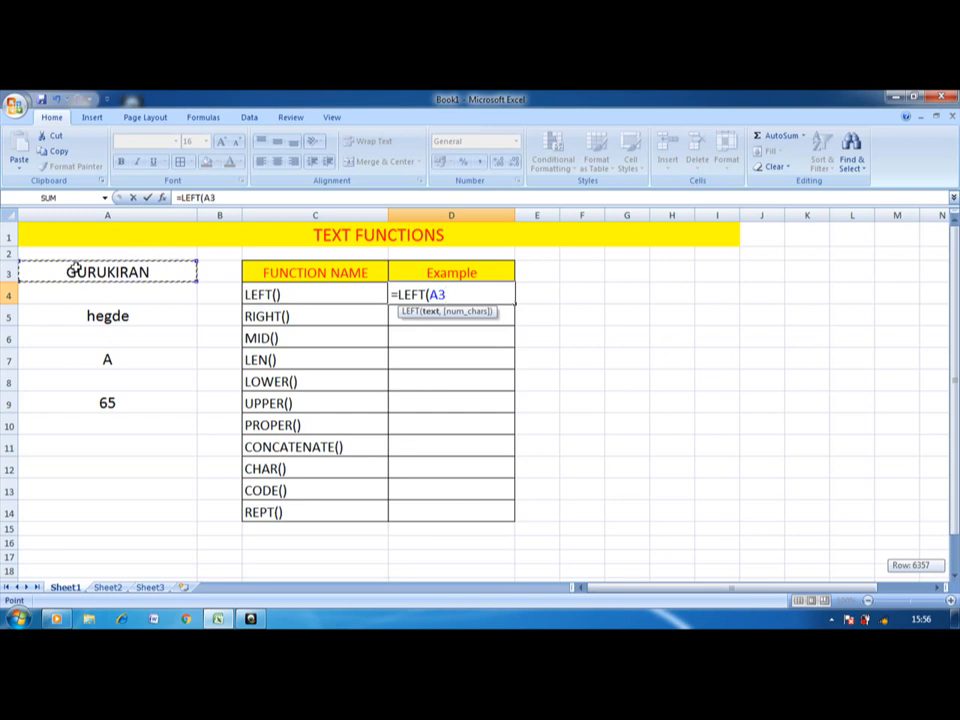
type(",")
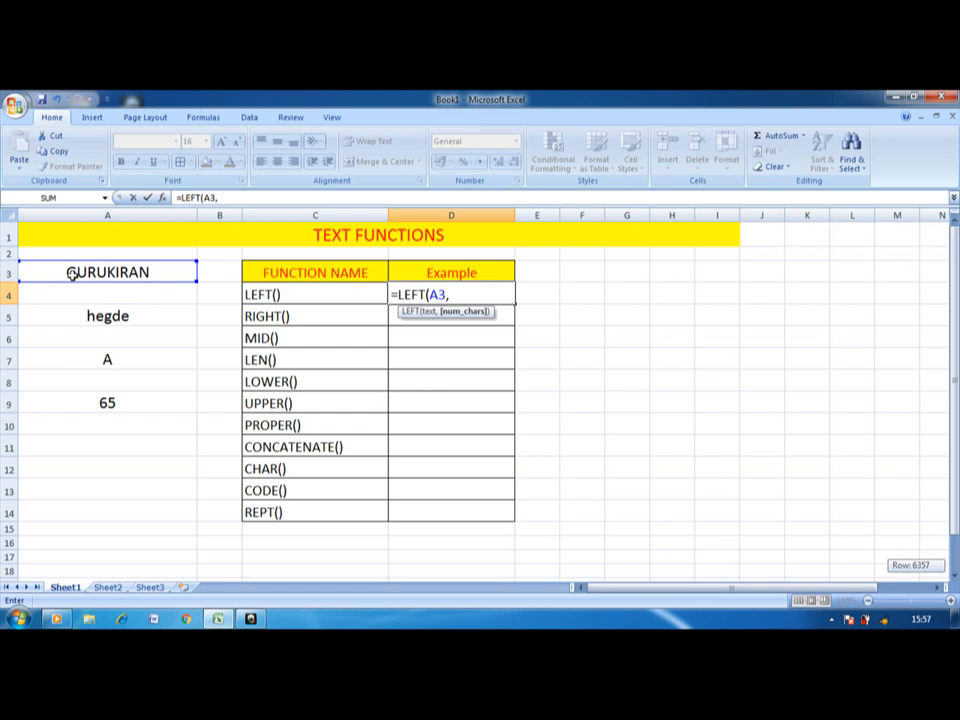
type("4)")
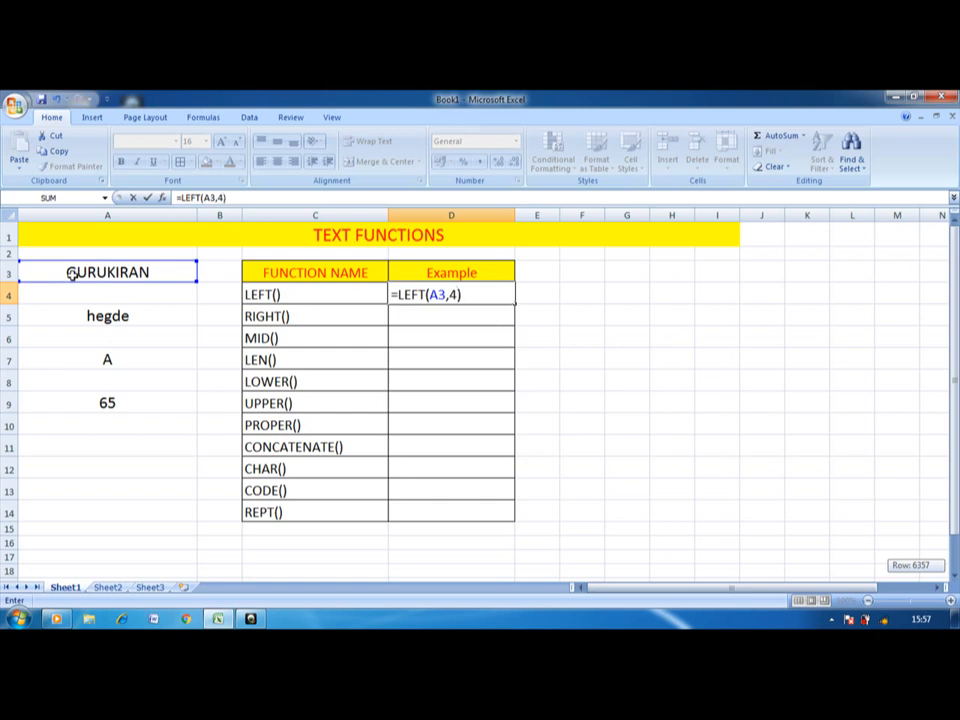
key("Return")
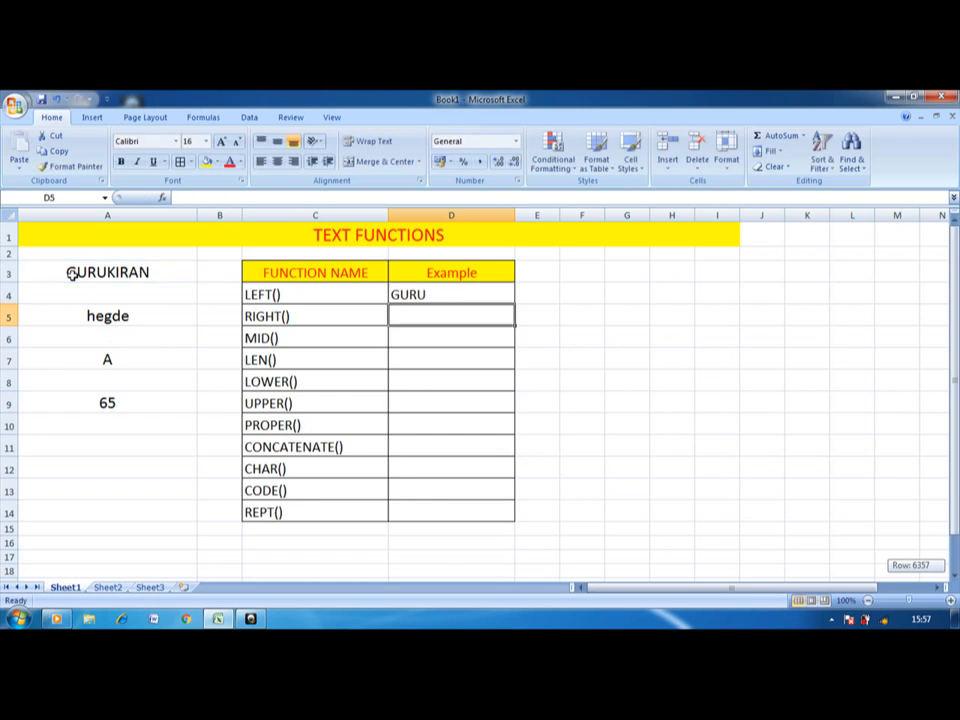
Change the number of characters in D4's LEFT formula to 6
left_click(437, 296)
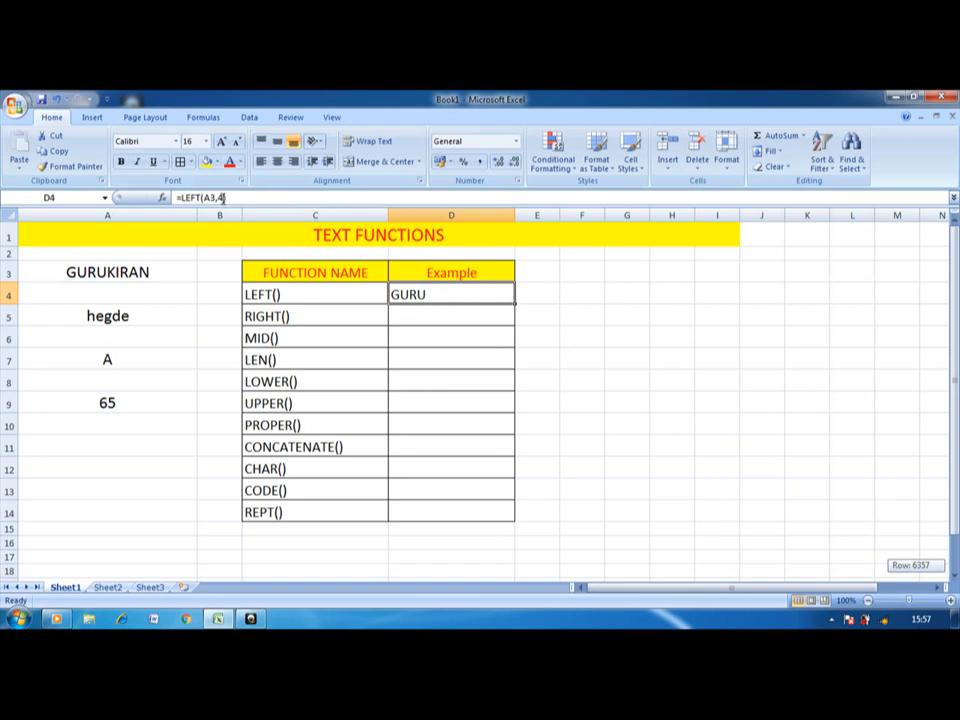
left_click(224, 197)
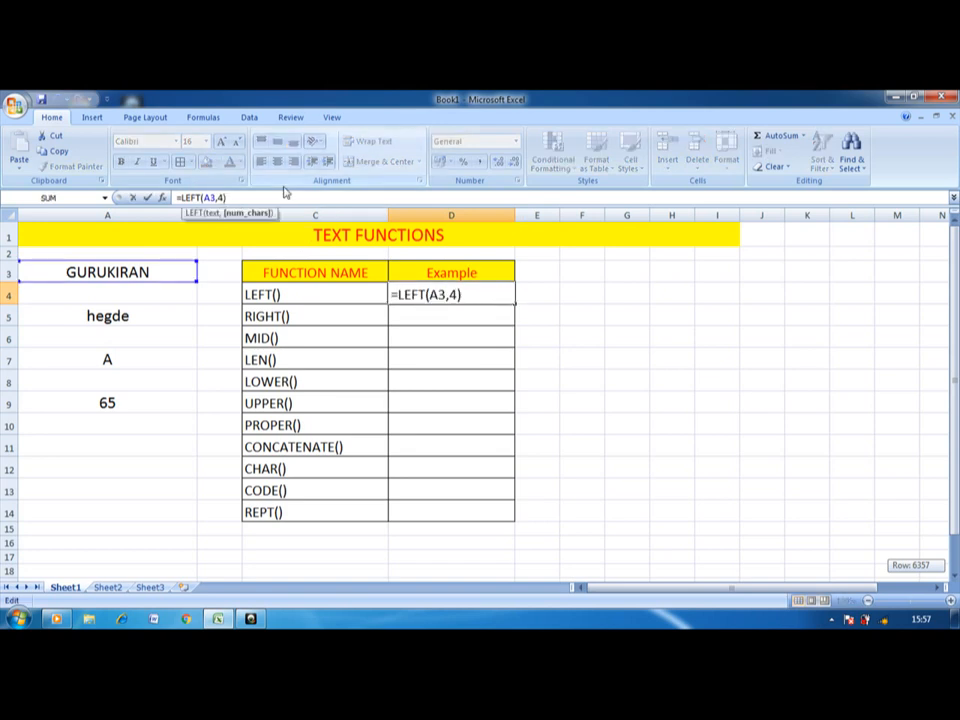
key("BackSpace")
type("6")
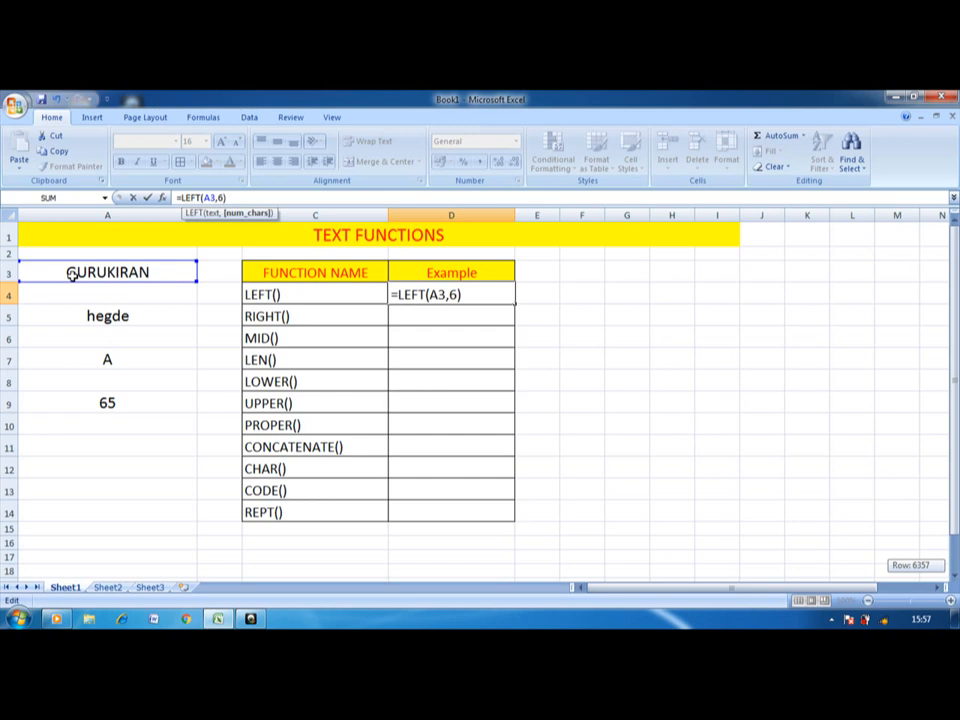
key("Return")
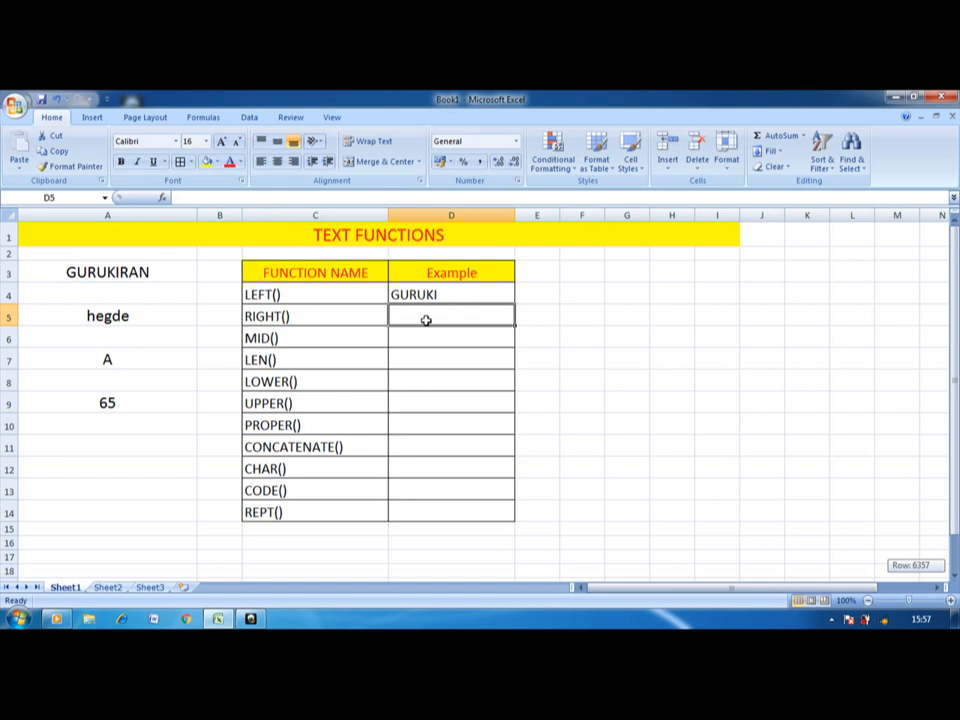
Enter =RIGHT(A3,5) in D5 as the example for the RIGHT function
type("=R")
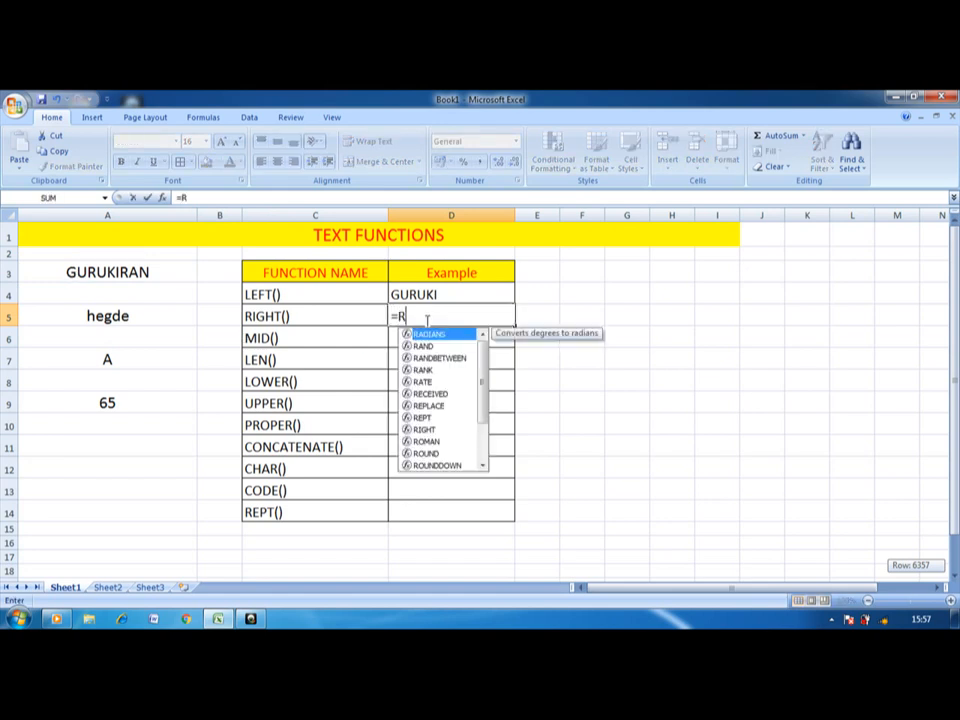
type("IGHT")
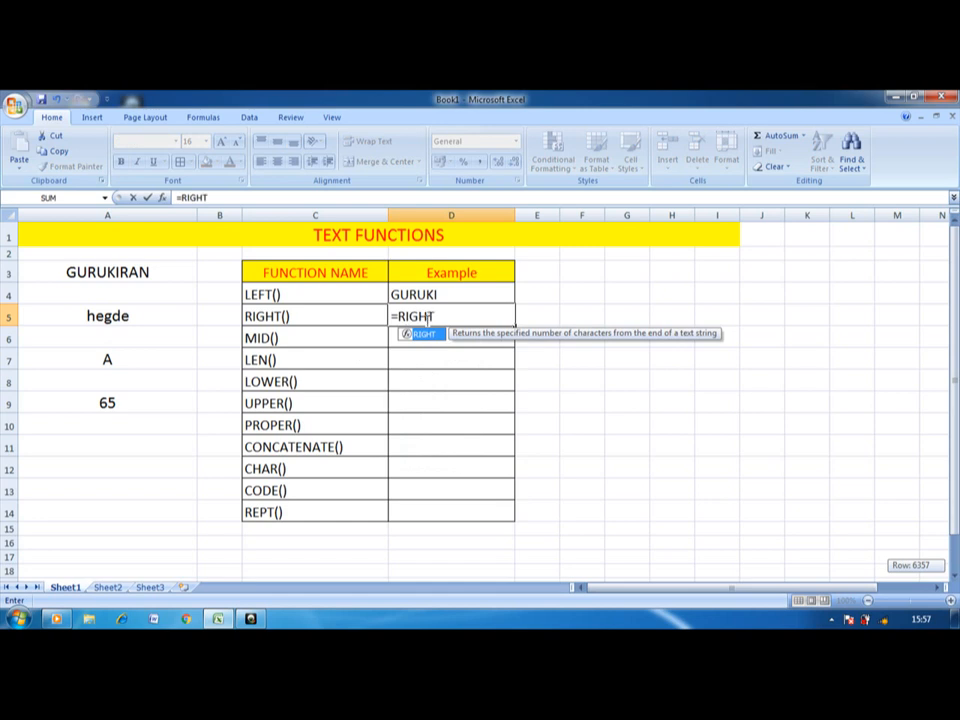
type("(")
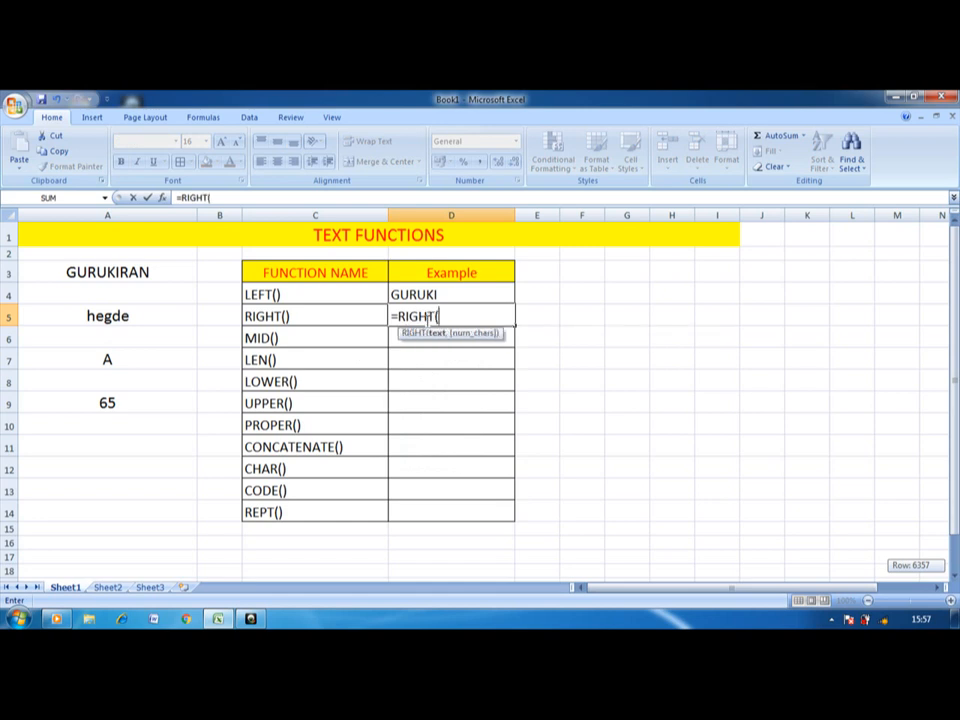
left_click(128, 272)
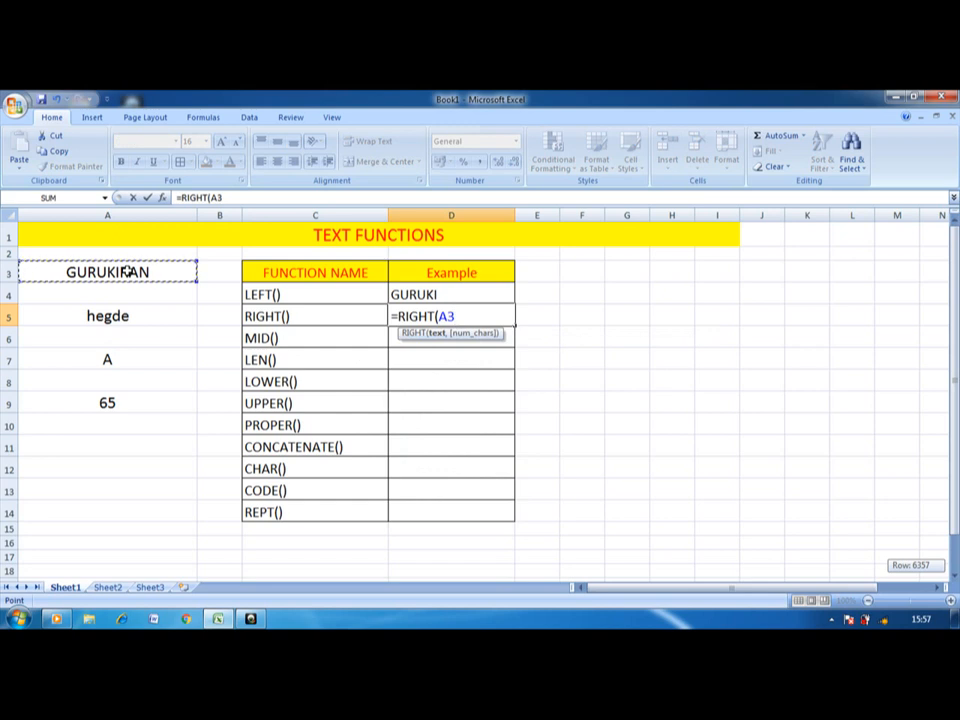
type(",")
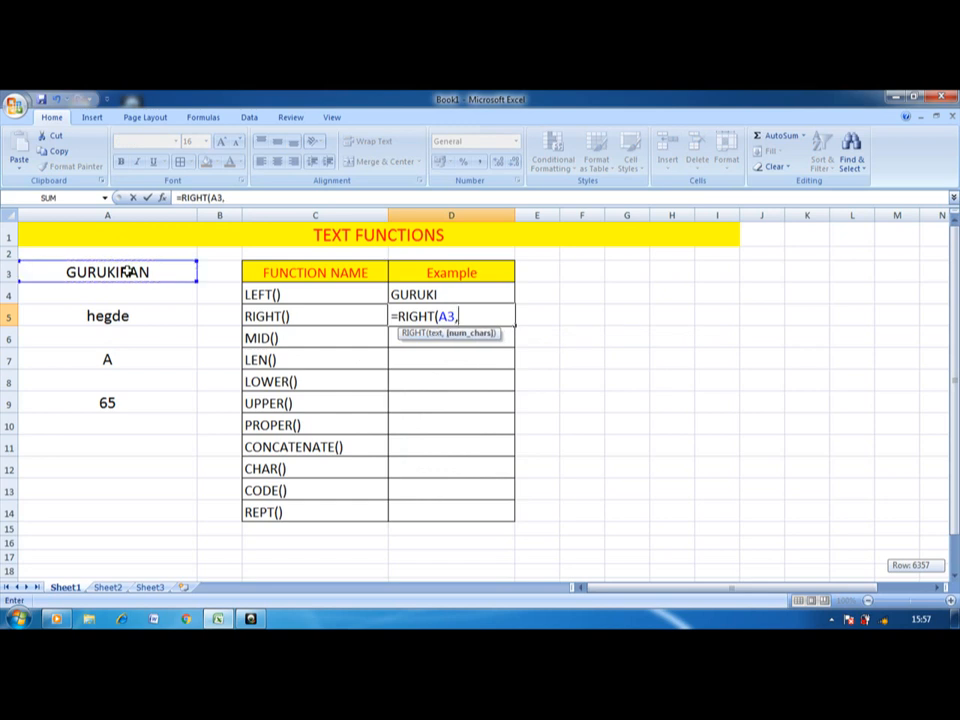
type("5")
type(")")
key("Return")
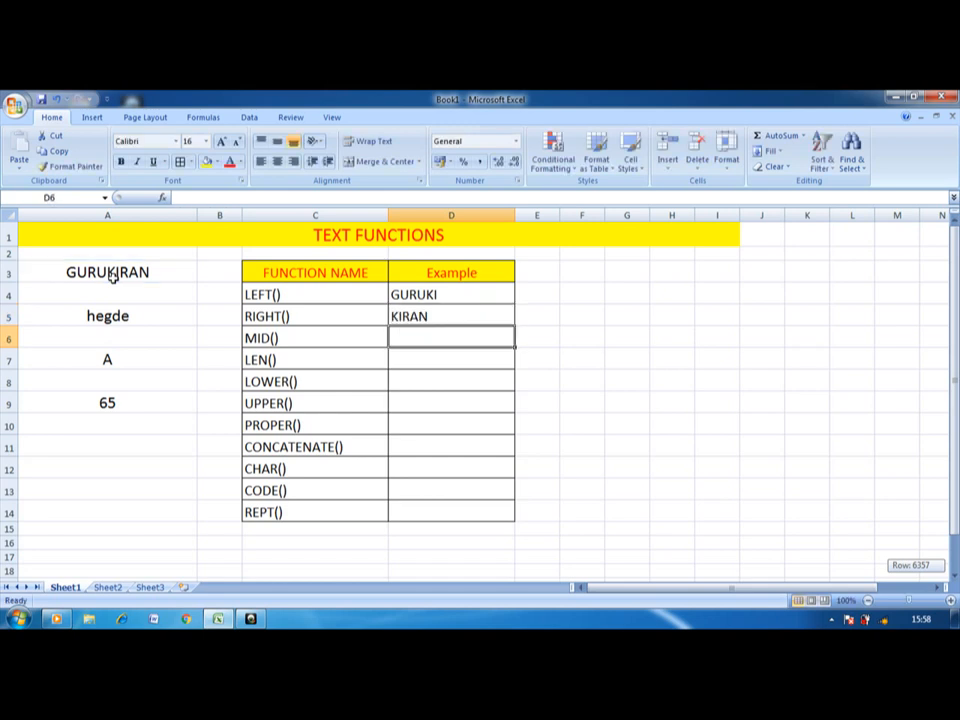
In F4, enter a LEFT formula that extracts 3 characters from a first name written directly as quoted uppercase text
left_click(578, 287)
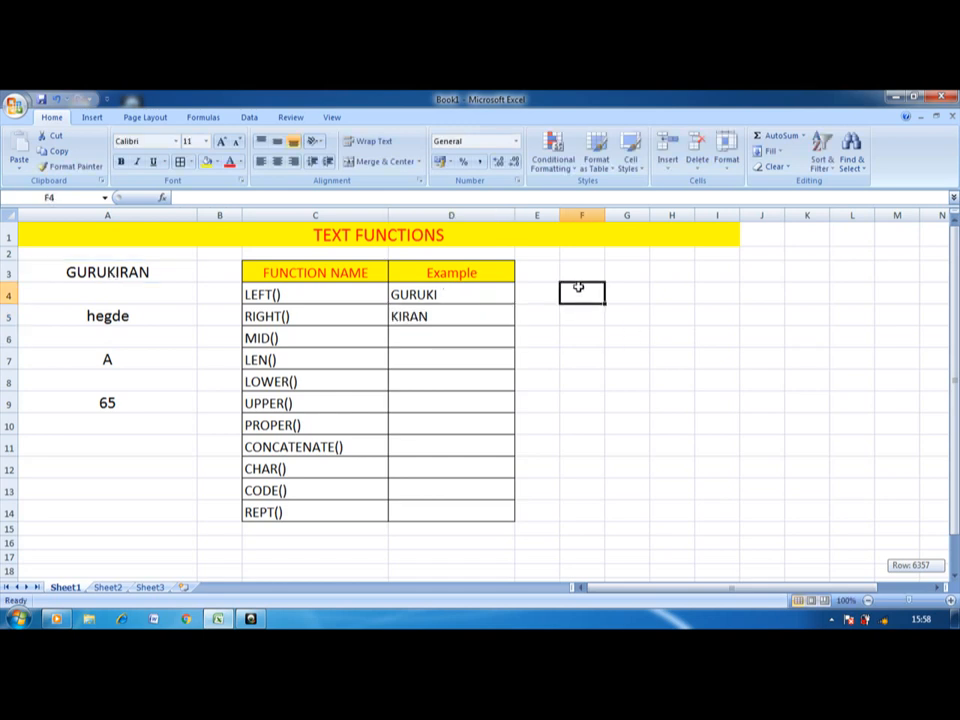
type("=")
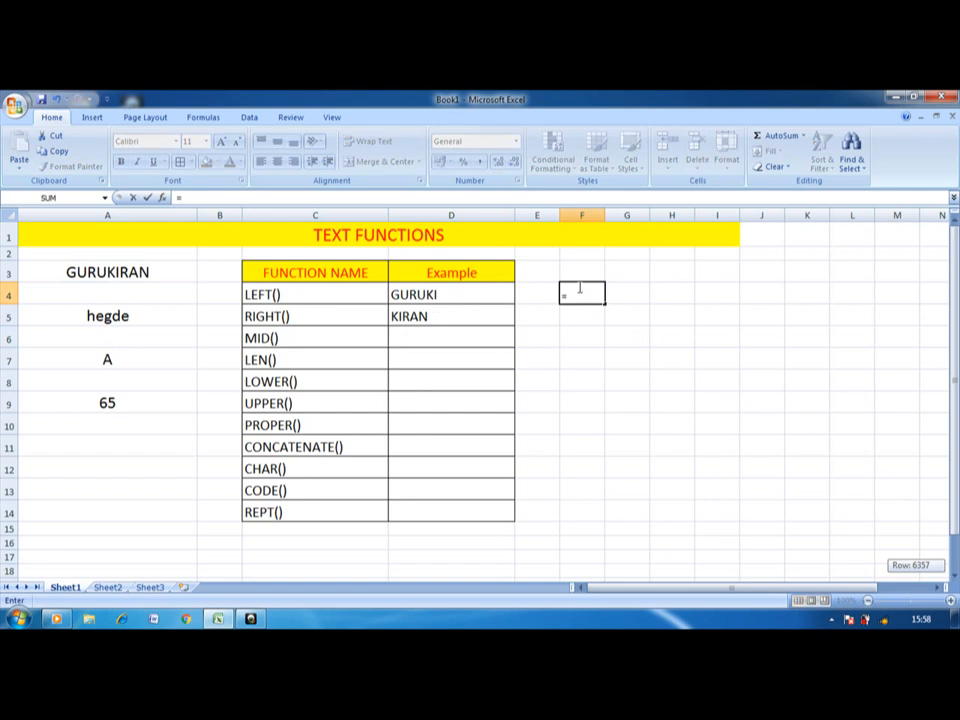
type("LEF")
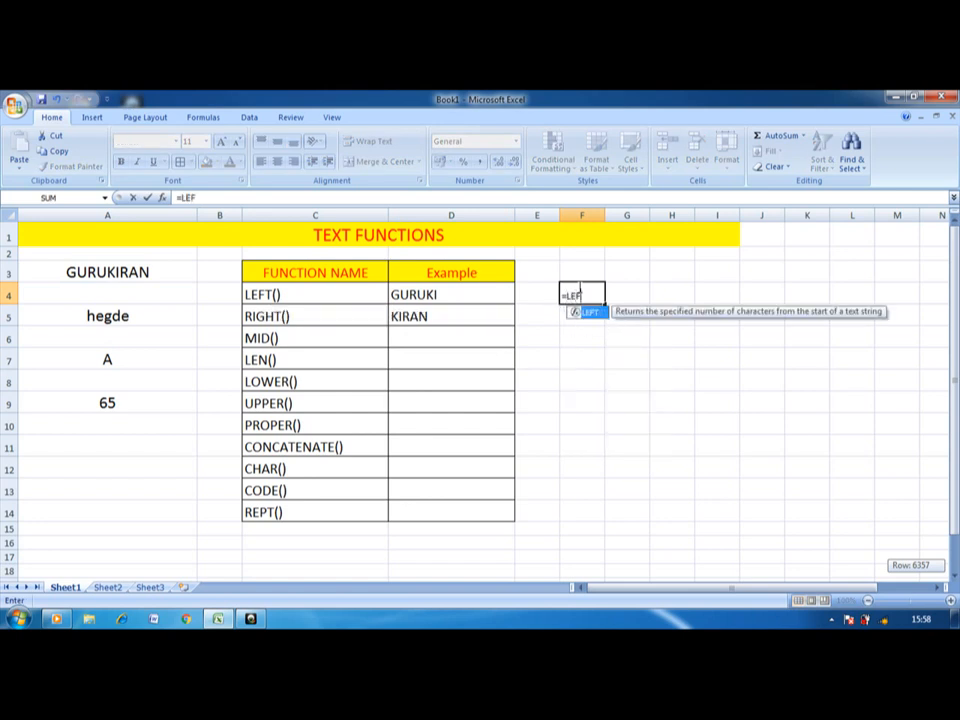
type("T(\"")
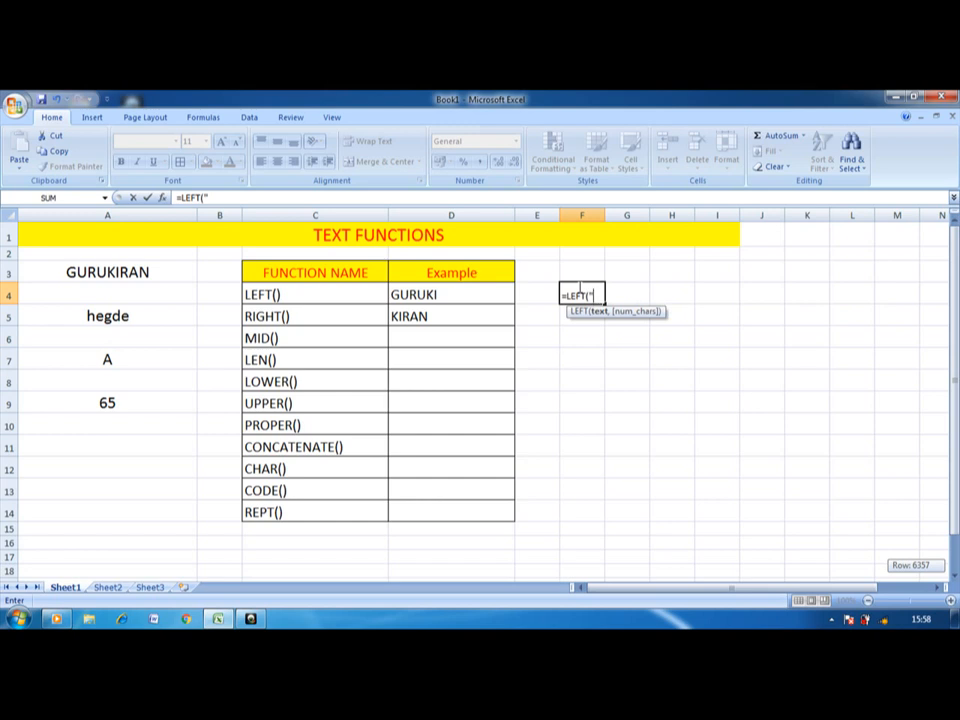
type("MAHESH\"")
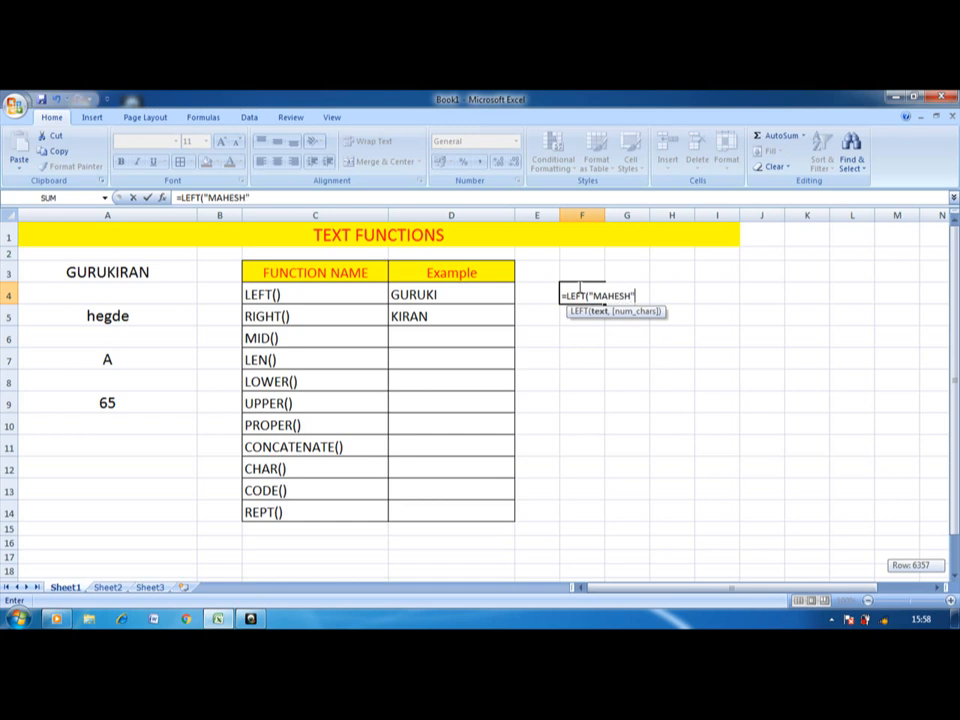
type(",3")
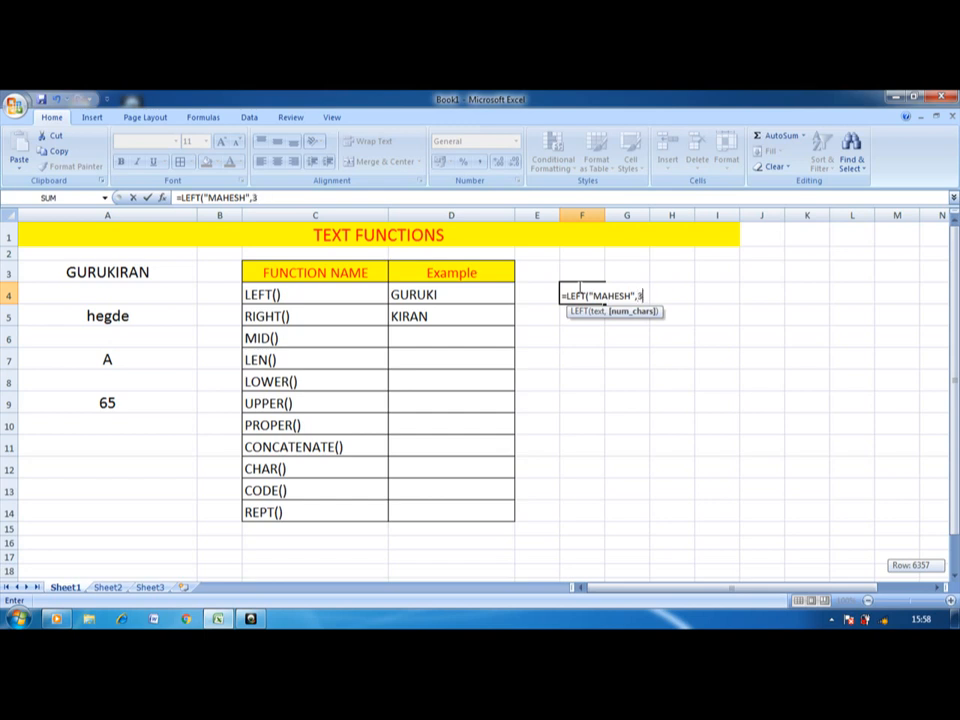
type(")")
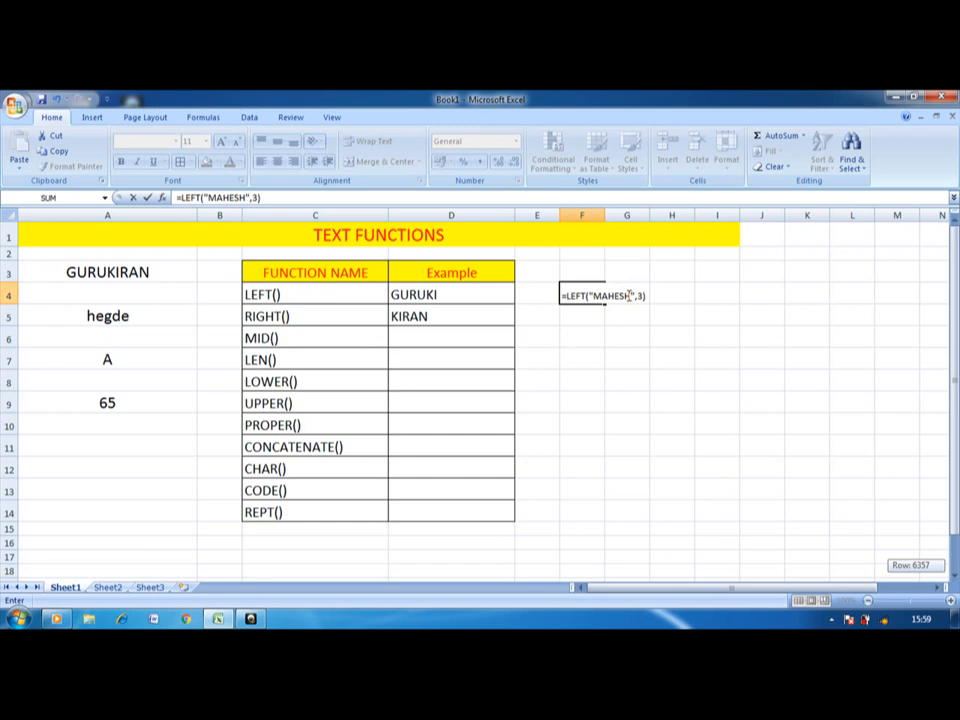
key("Return")
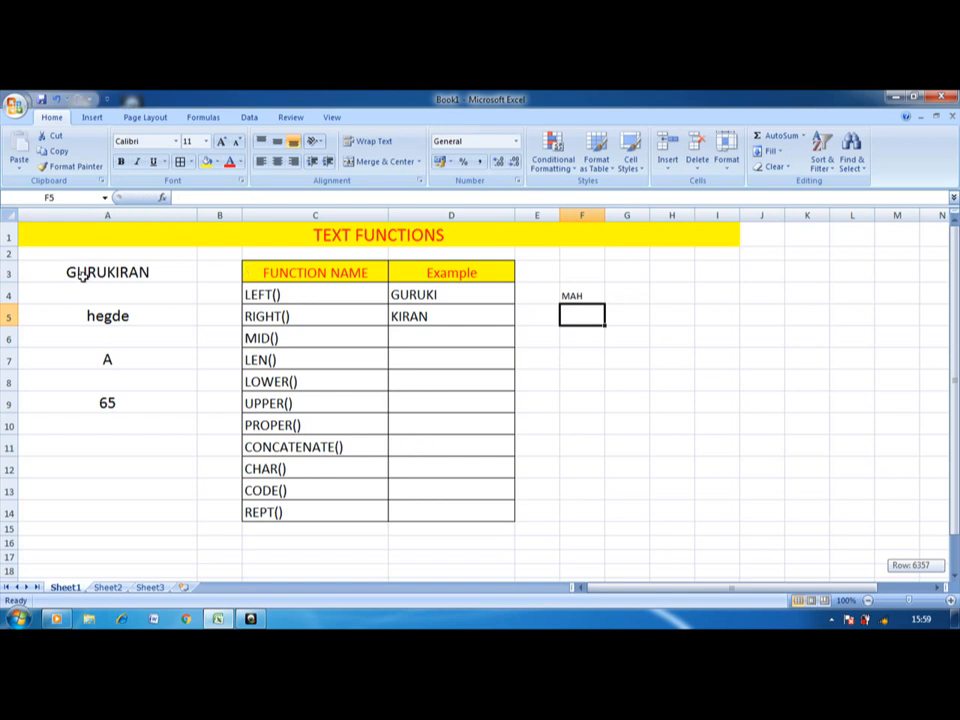
Enter =MID(A3,4,3) in D6 as the example for the MID function
left_click(439, 339)
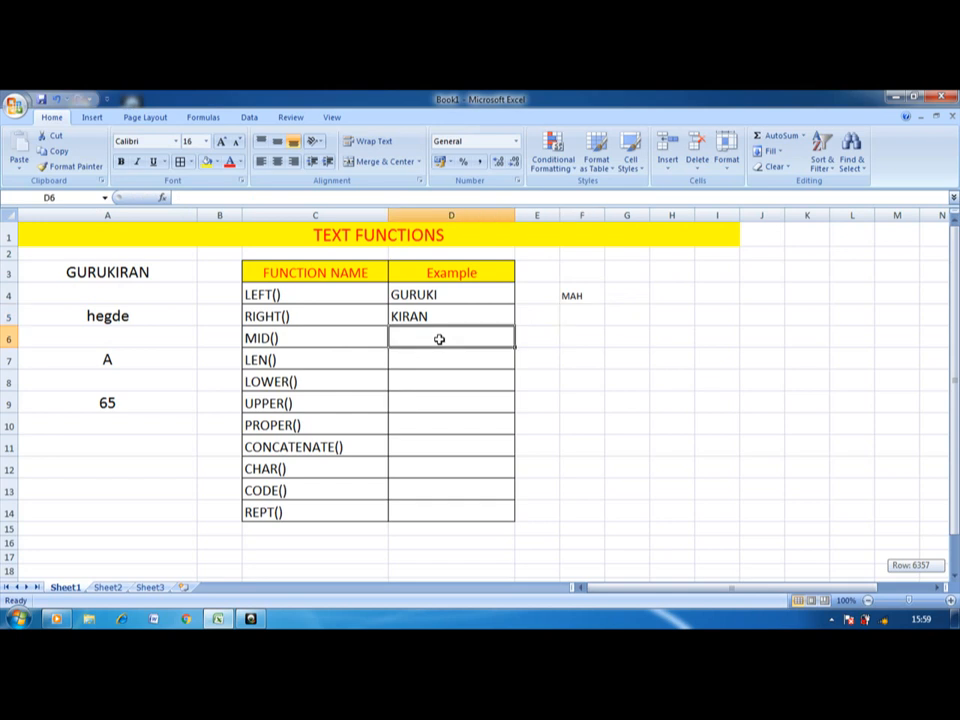
type("=MI")
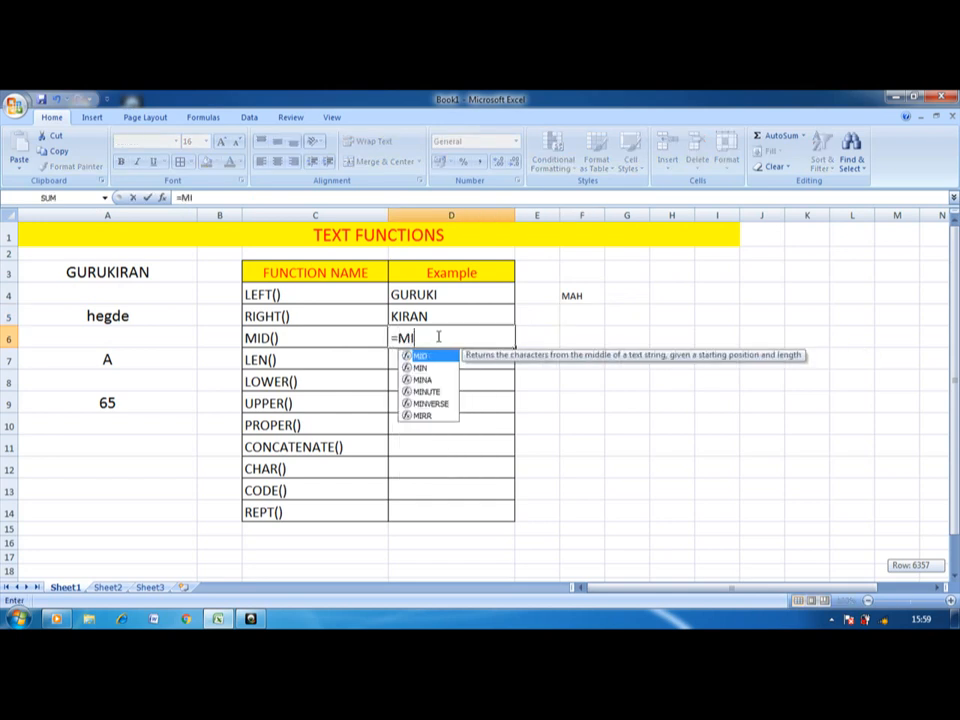
type("D(")
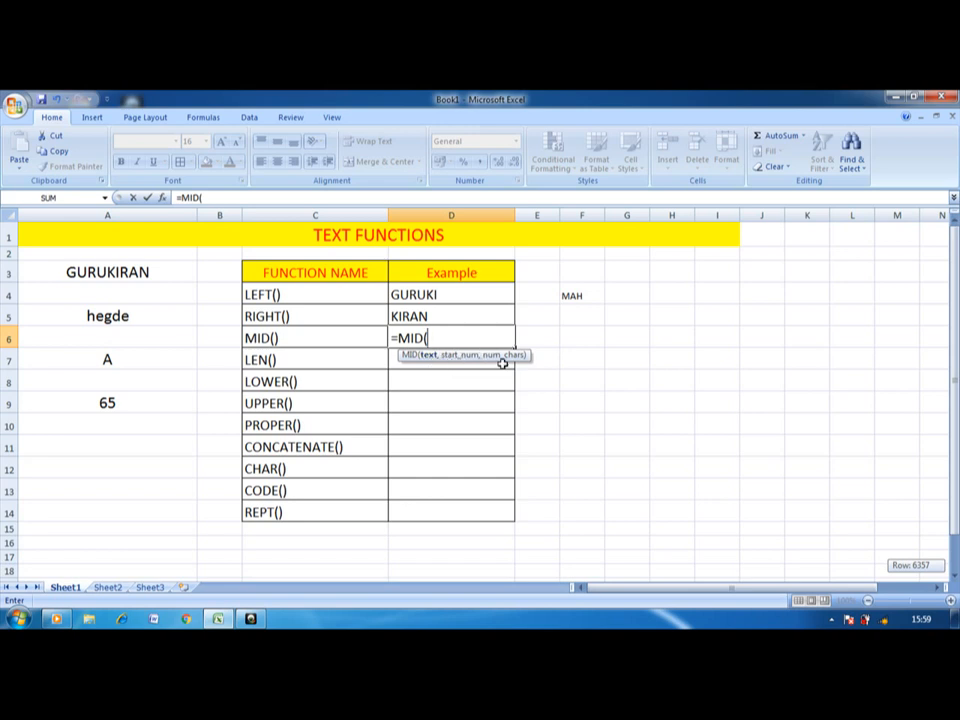
left_click(111, 266)
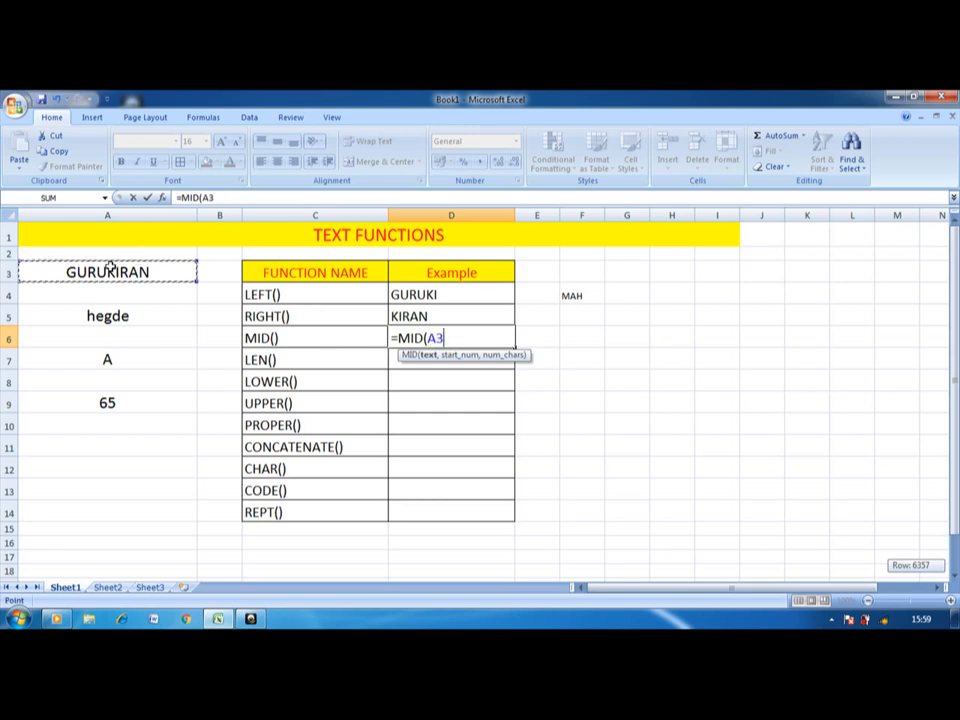
type(",")
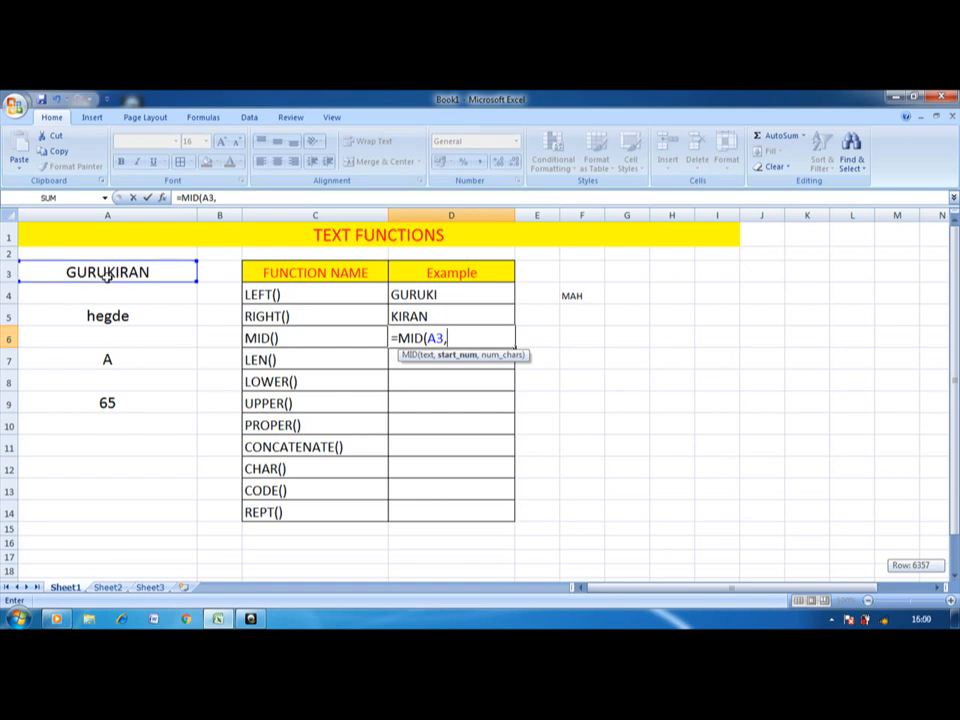
type("4,")
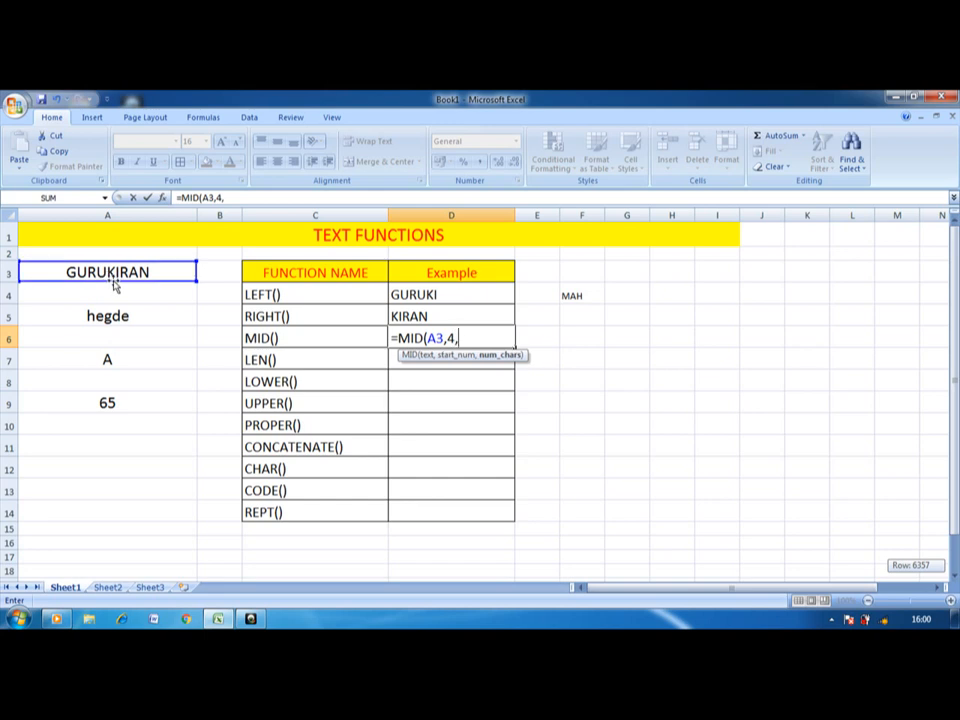
type("3)")
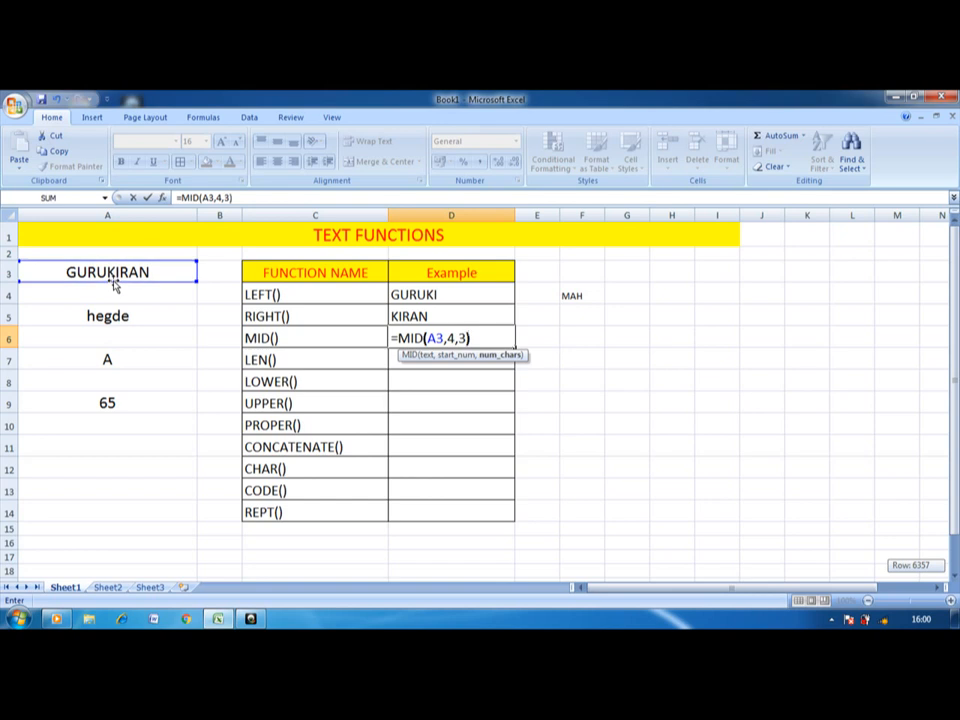
key("Return")
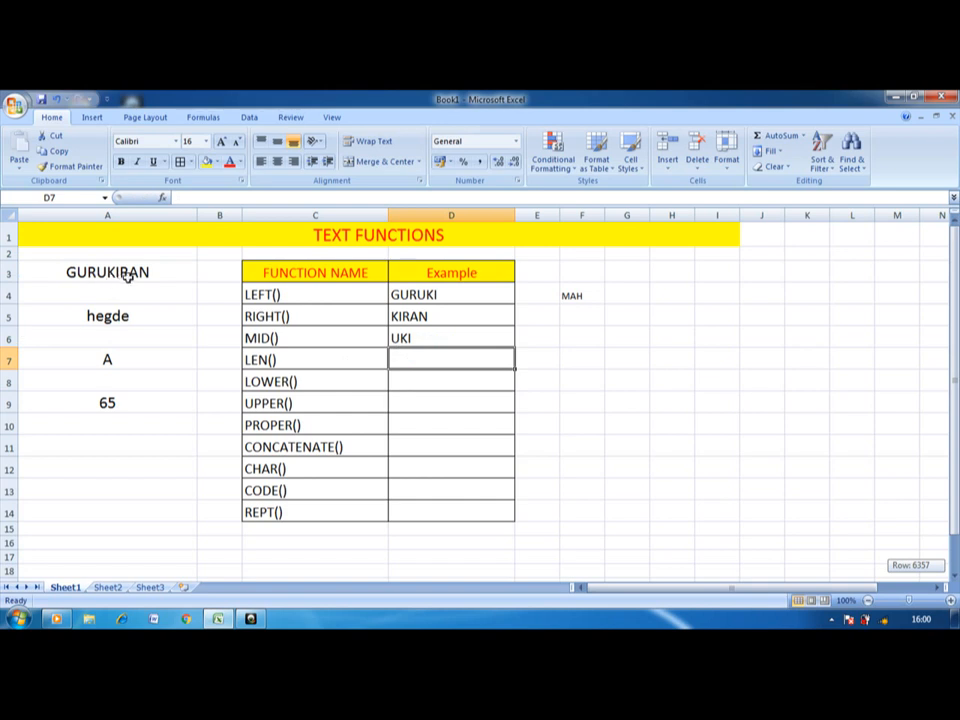
Change D6's MID formula to start at character 3 and extract 5 characters
left_click(406, 339)
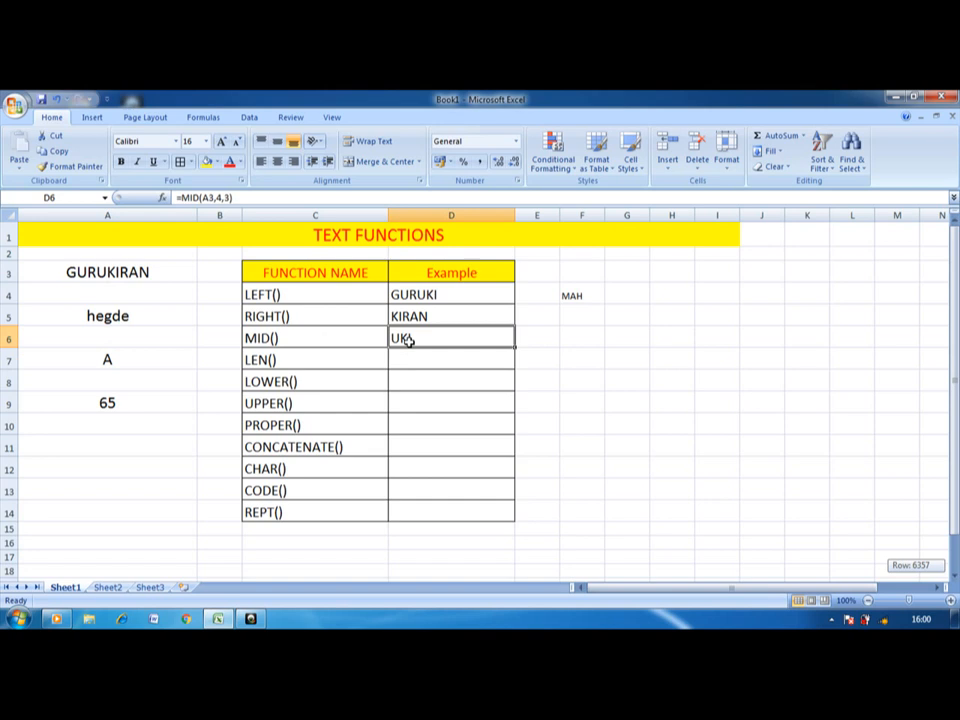
left_click(212, 198)
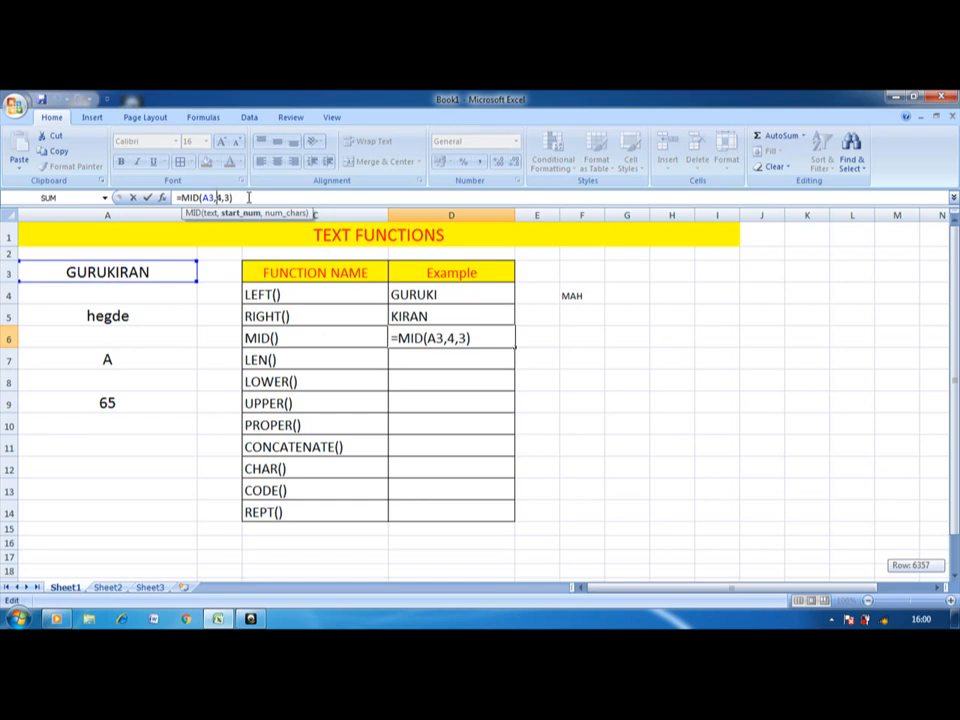
key("Delete")
type("3")
double_click(227, 197)
type("5")
key("Return")
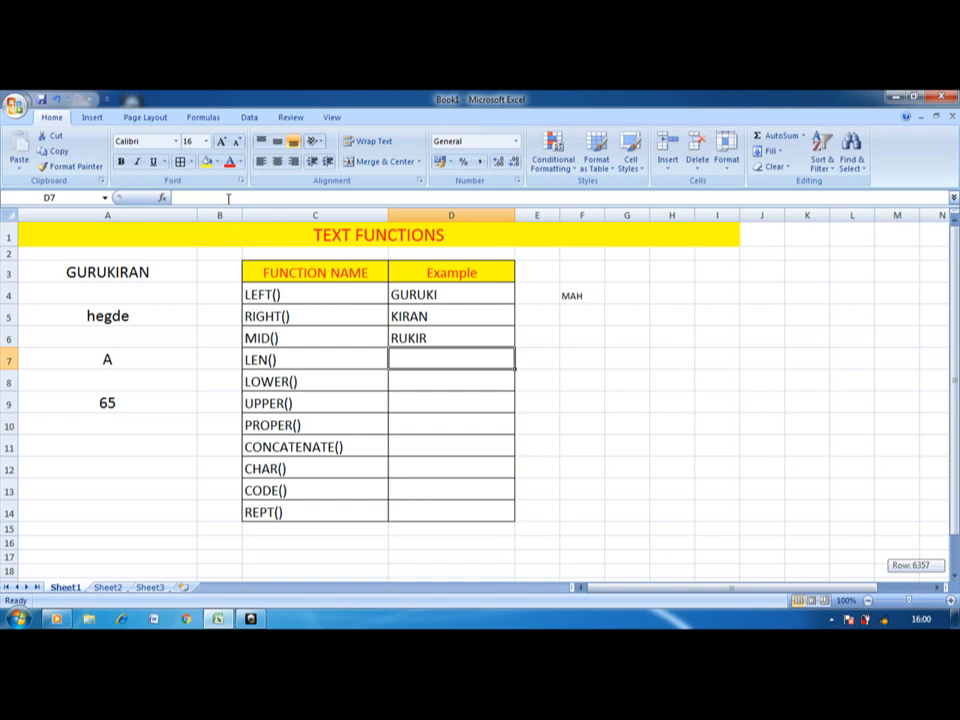
Enter =LEN(A3) in D7 as the example for the LEN function
type("=LEN")
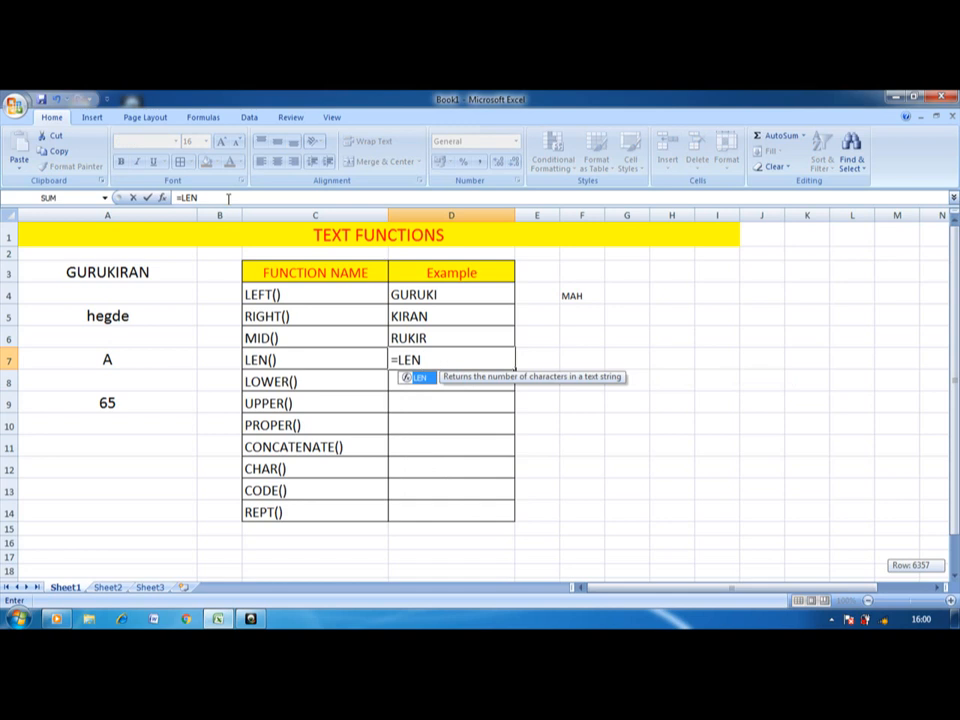
type("(")
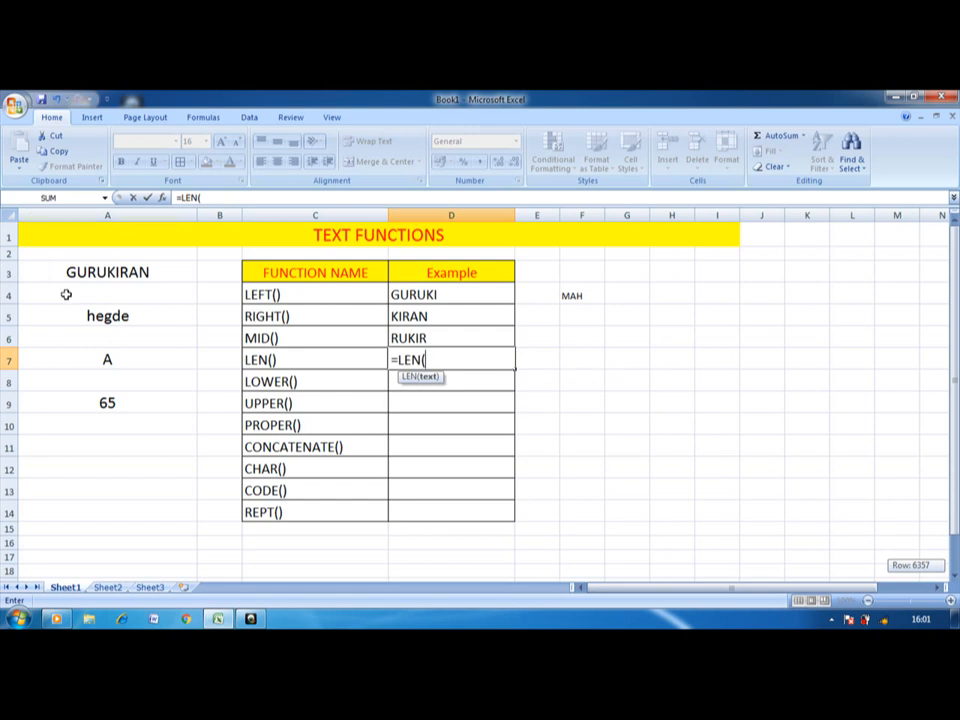
left_click(85, 266)
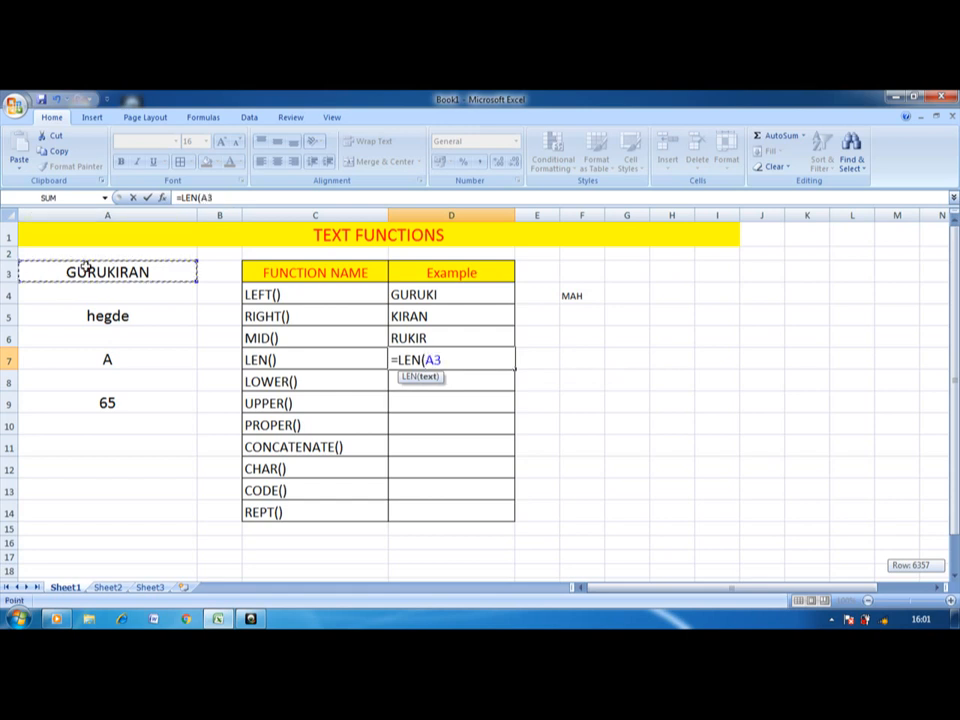
type(")")
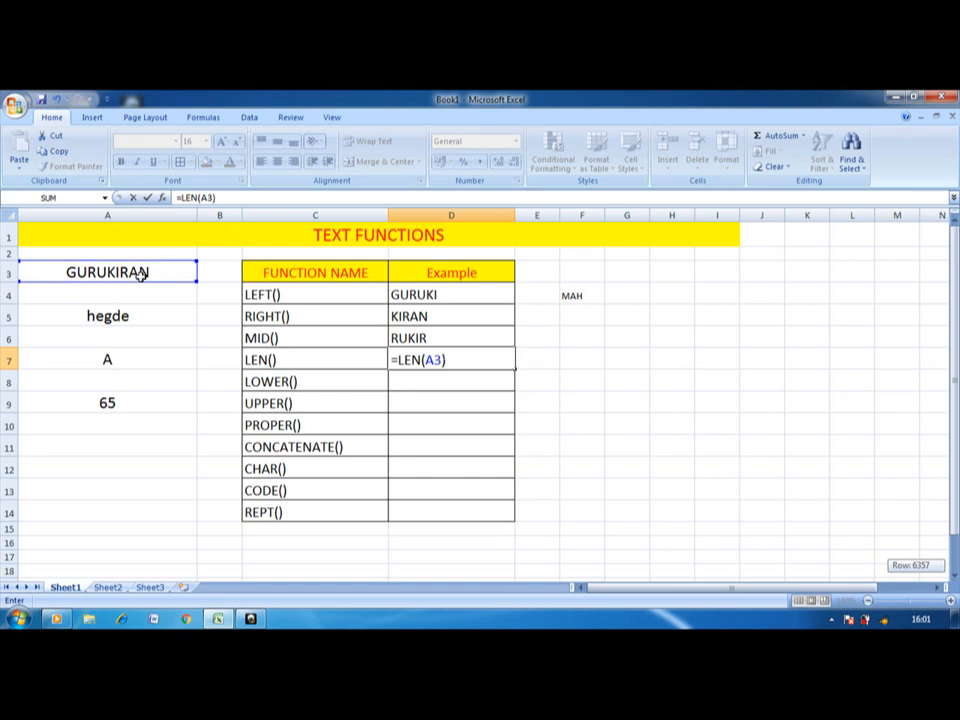
key("Return")
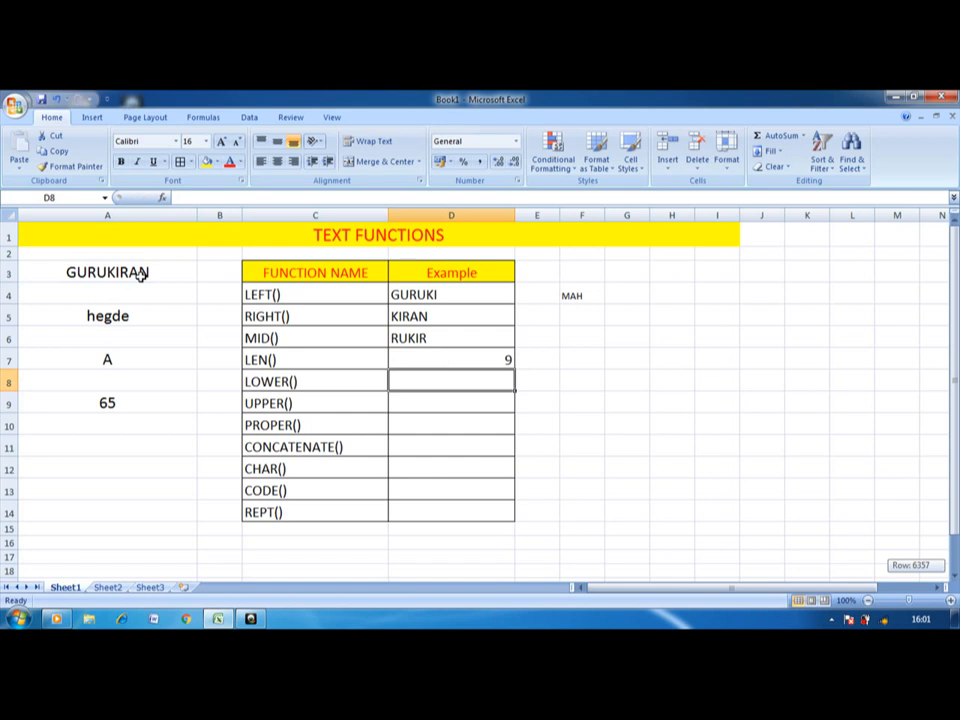
Replace the formula in D7 with a LEN formula on a first name written directly as quoted uppercase text
left_click(452, 360)
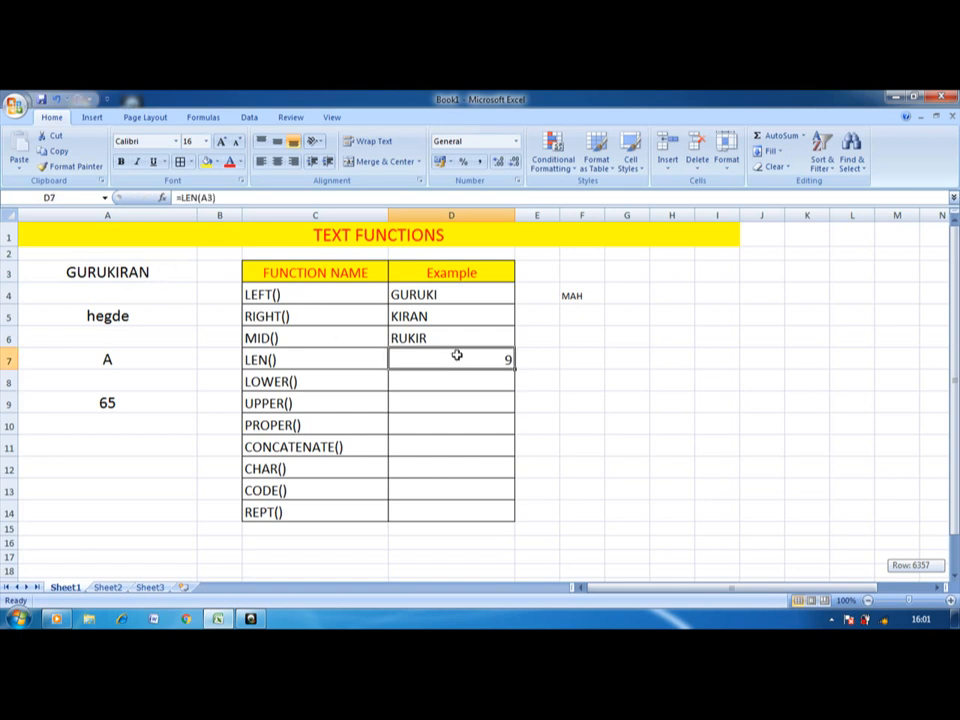
type("=")
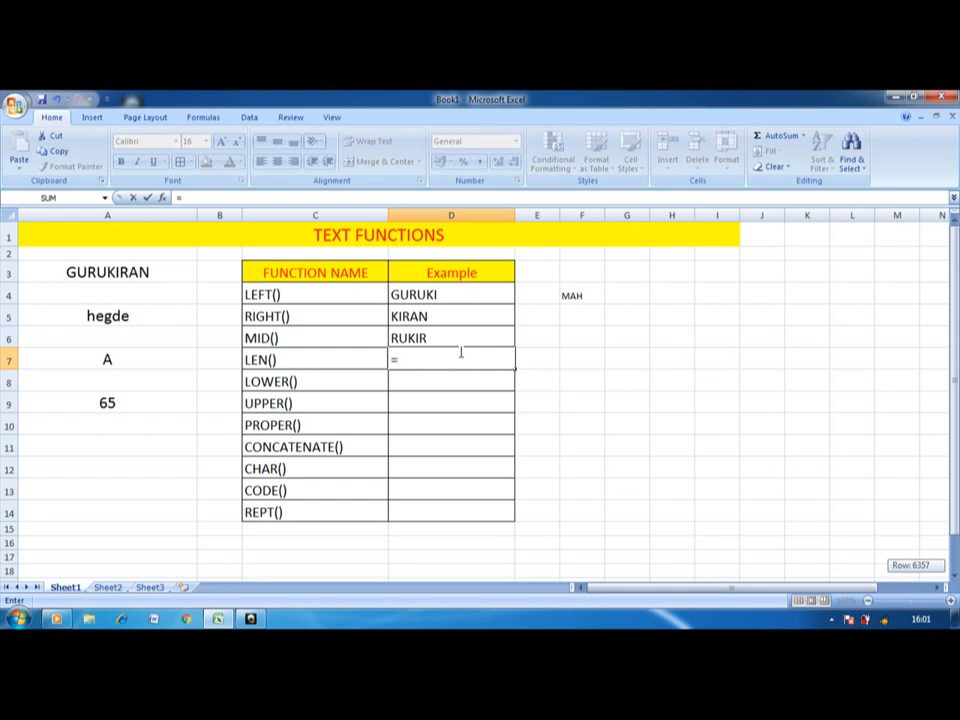
type("LEN")
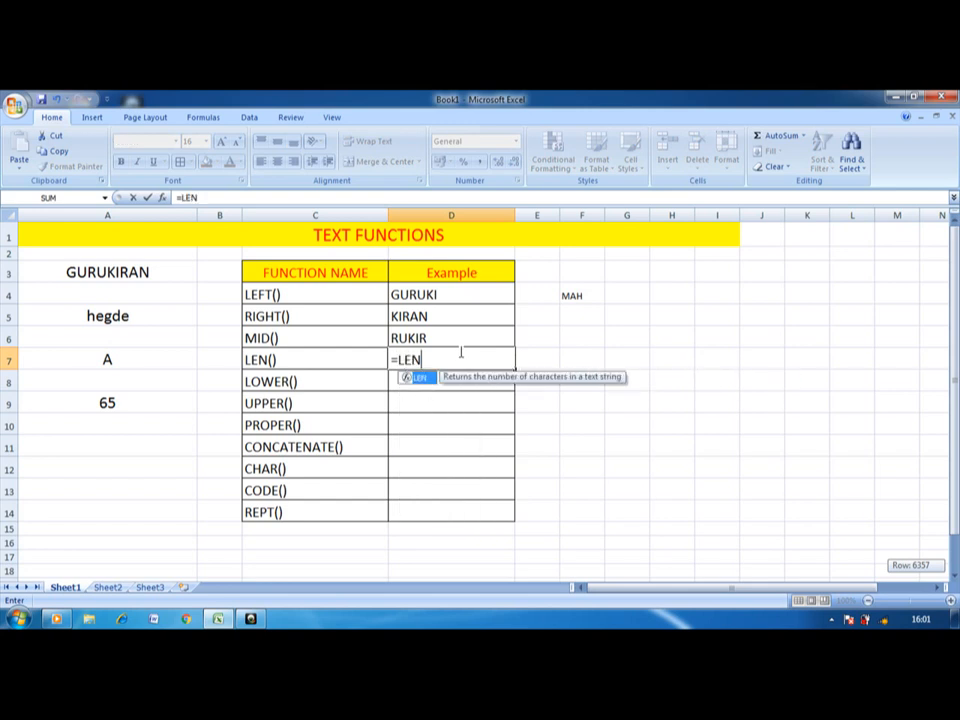
type("(")
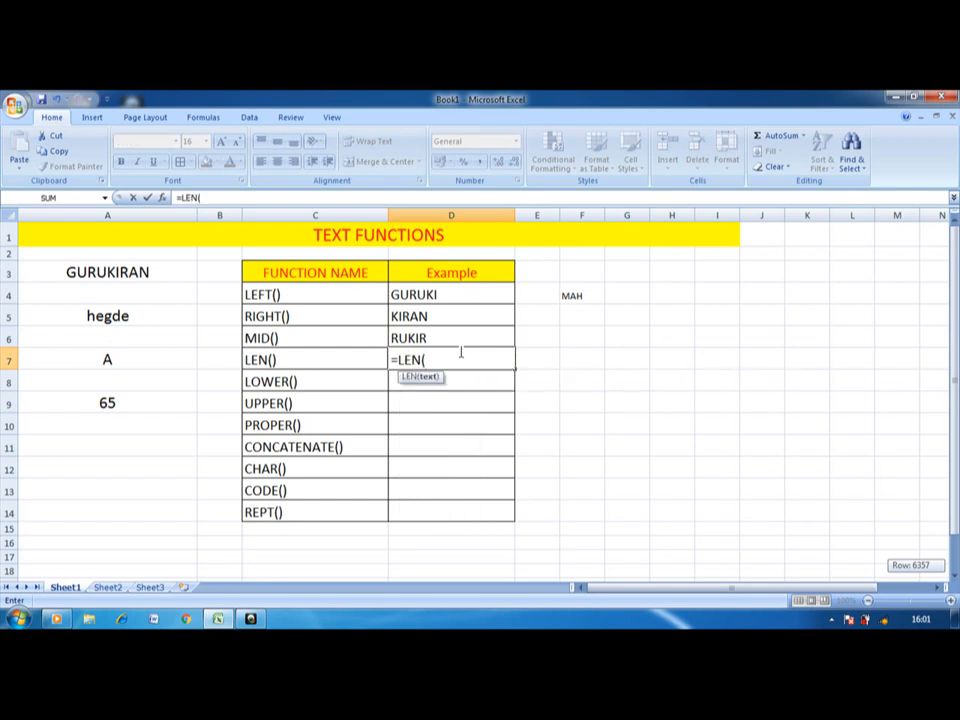
type("\"HARSHA\")")
key("Return")
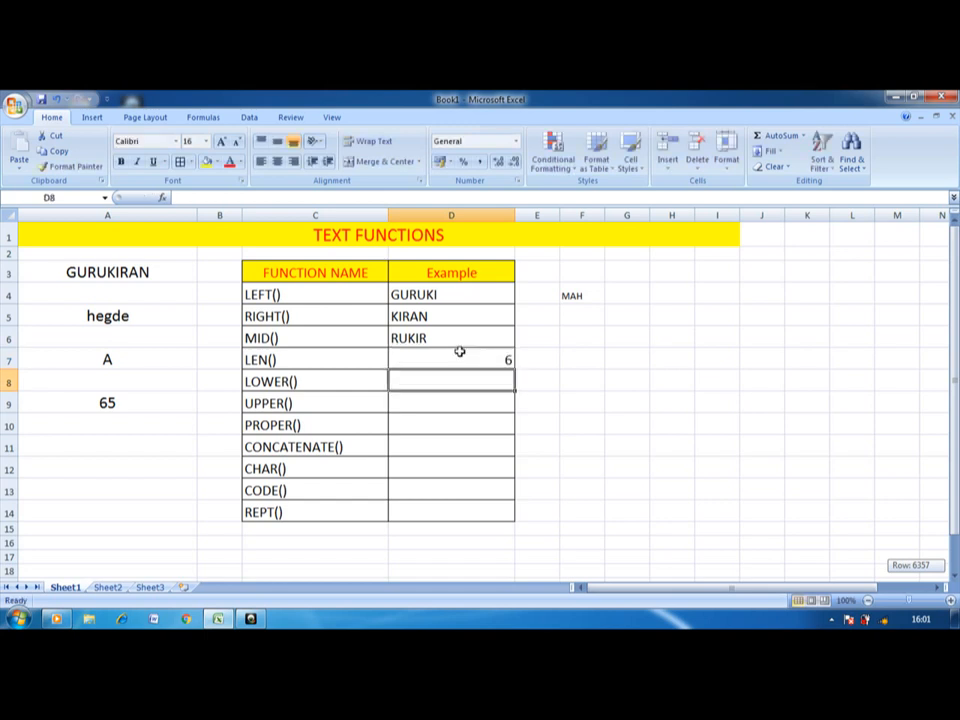
Enter =LOWER(A3) in D8 as the example for the LOWER function
type("=")
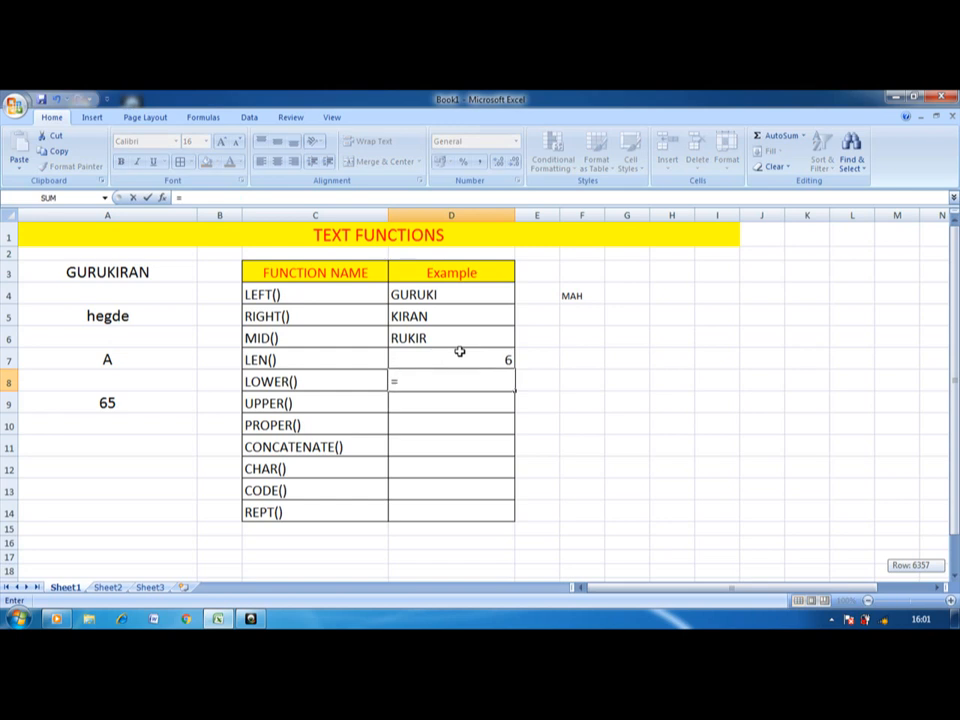
type("LO")
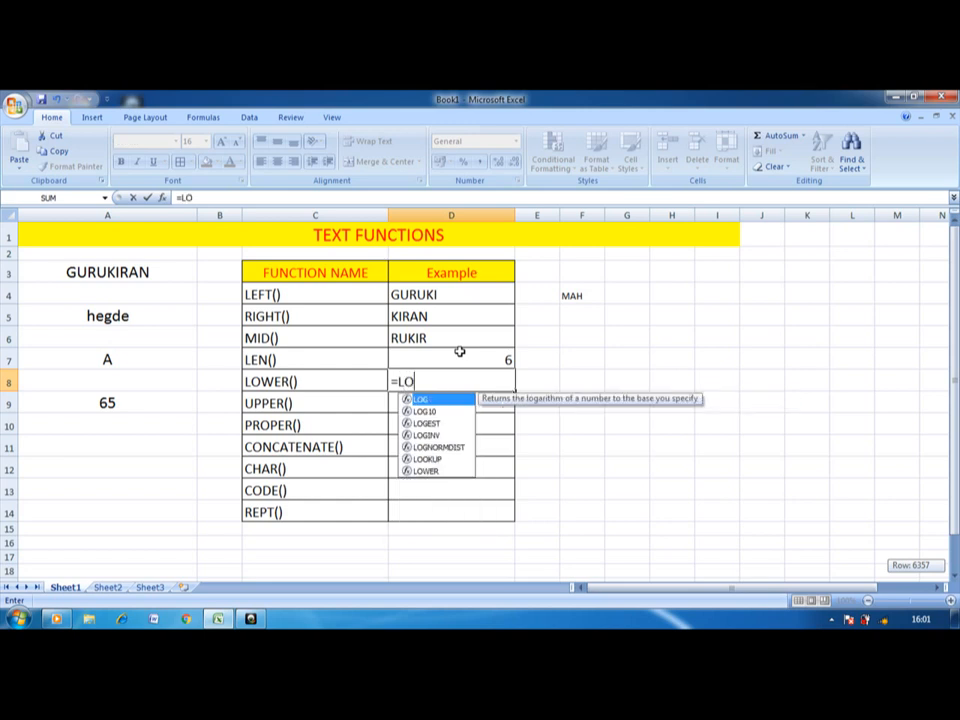
type("WER")
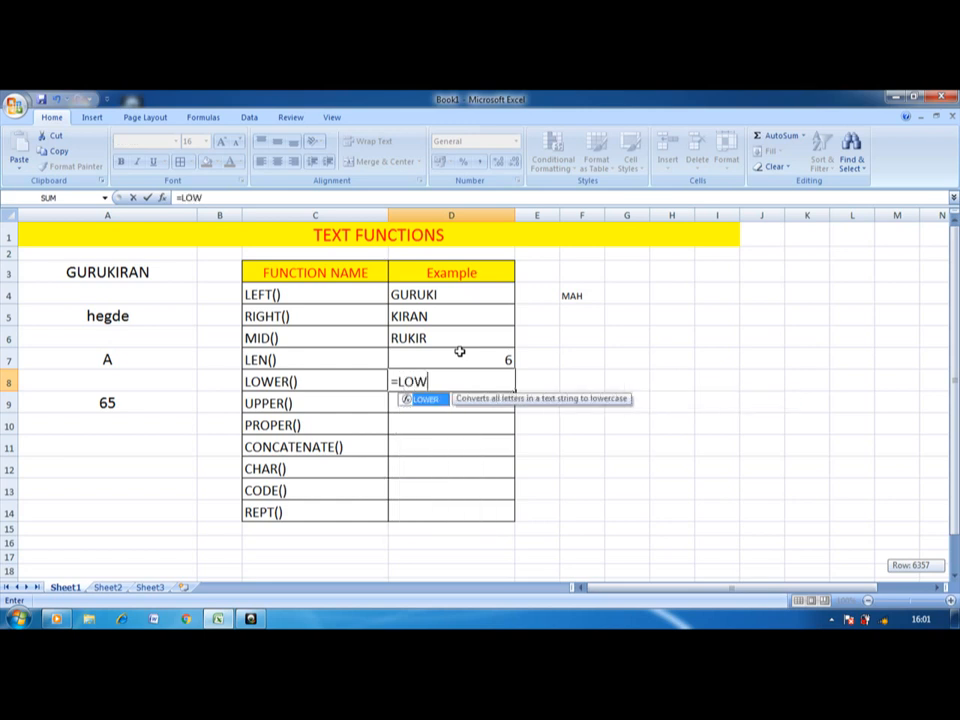
type("(")
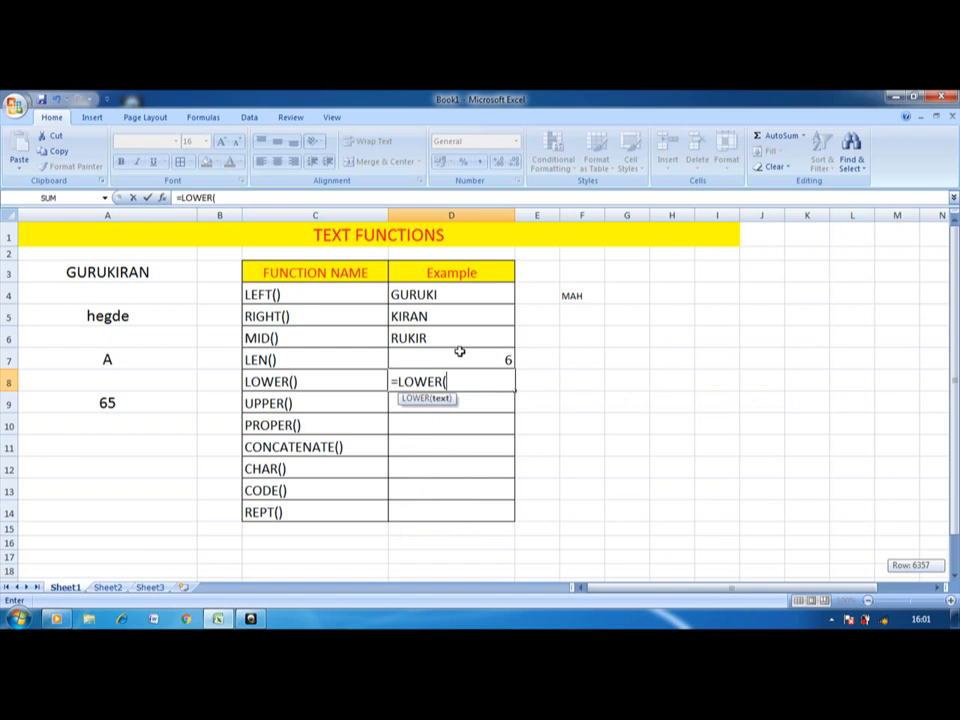
left_click(111, 272)
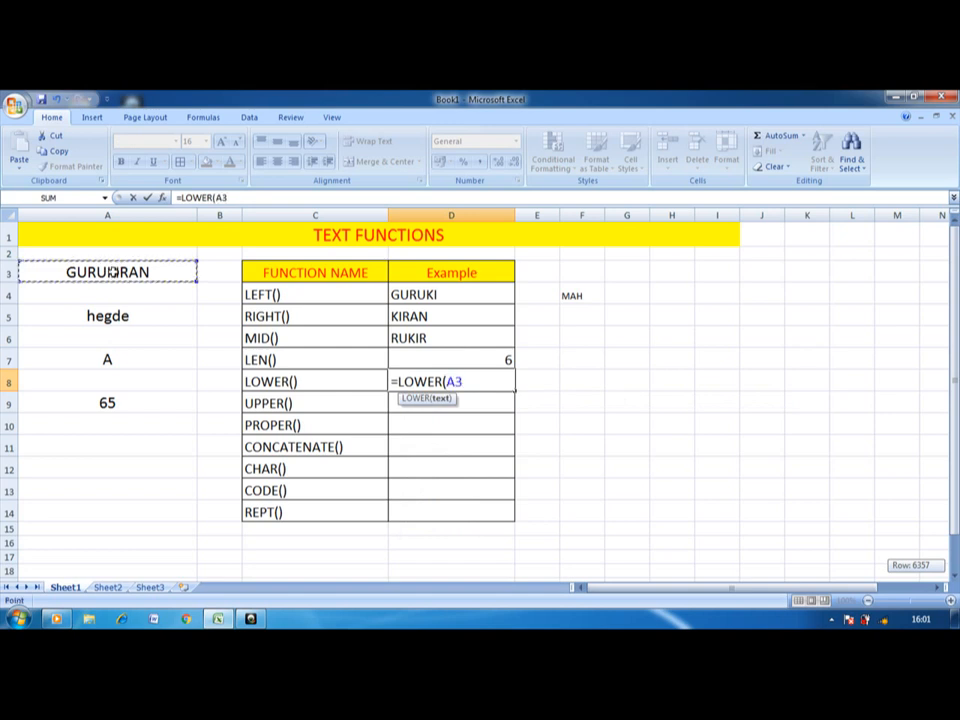
type(")")
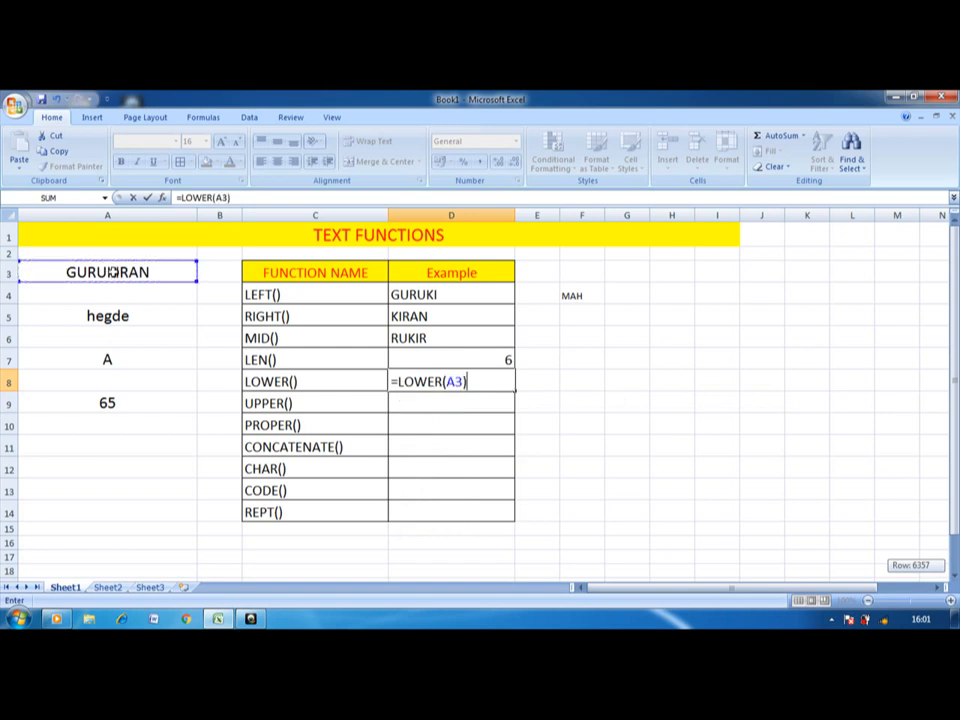
key("Return")
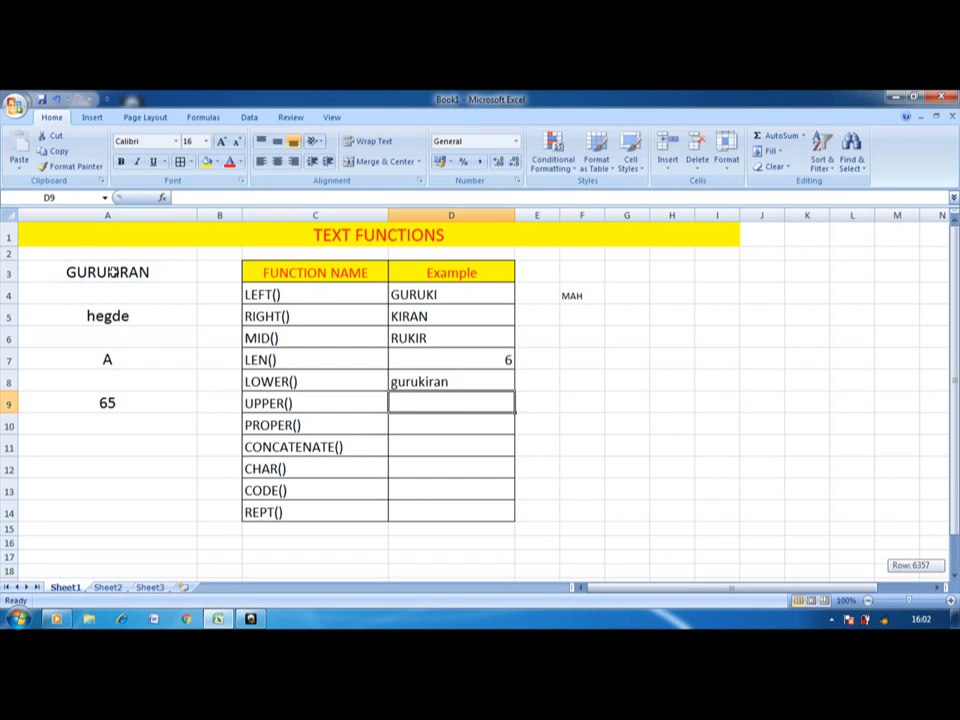
Enter =UPPER(A5) in D9 as the example for the UPPER function
type("=")
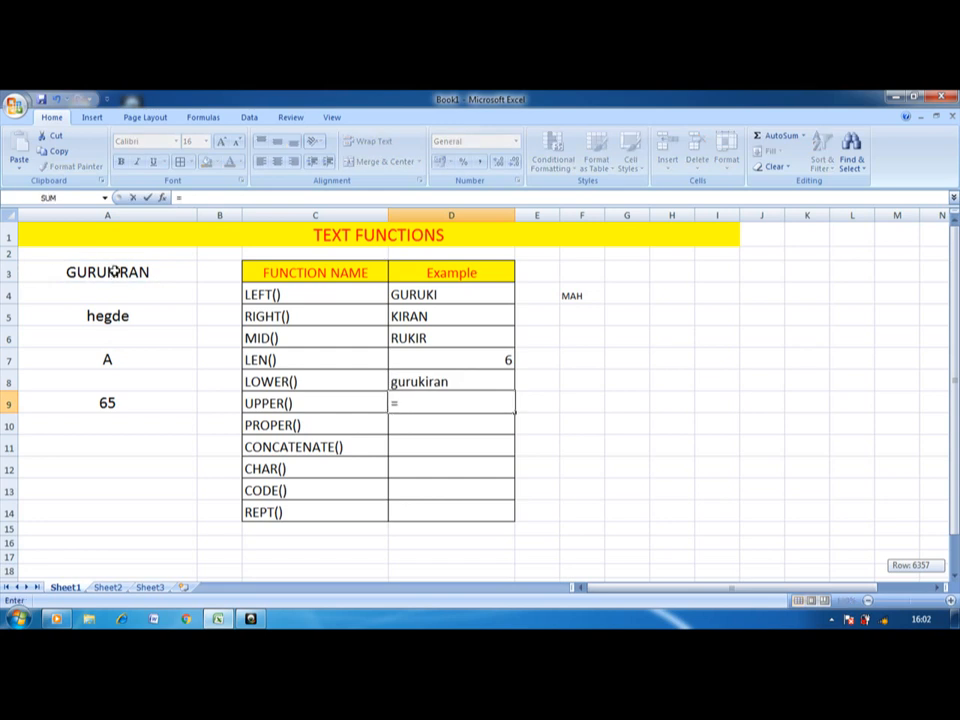
type("UPPER")
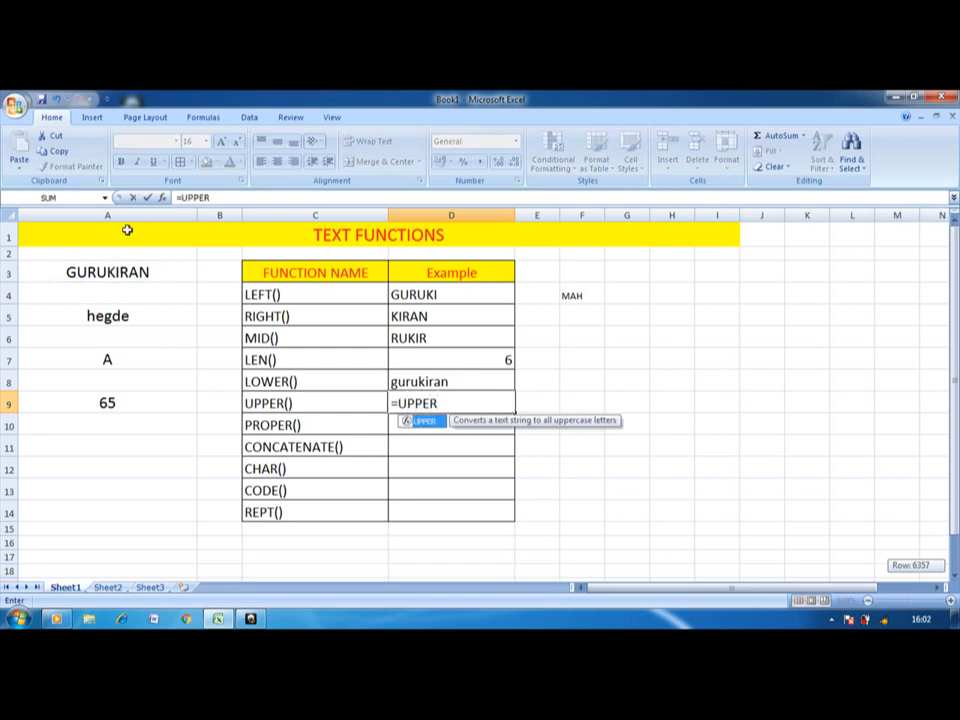
type("*")
key("BackSpace")
type("(")
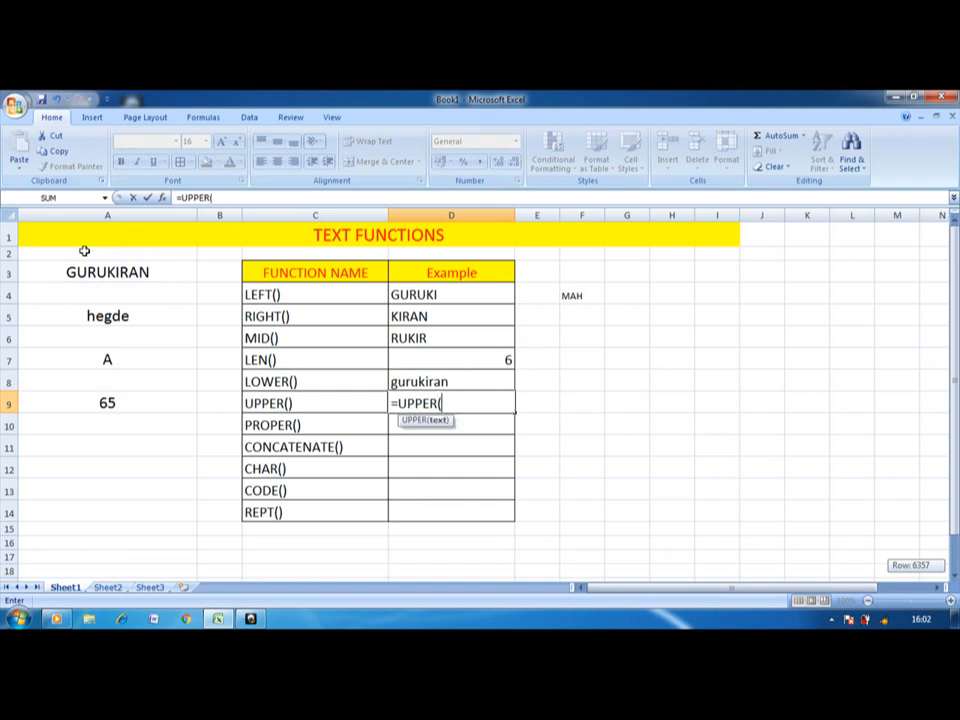
left_click(95, 315)
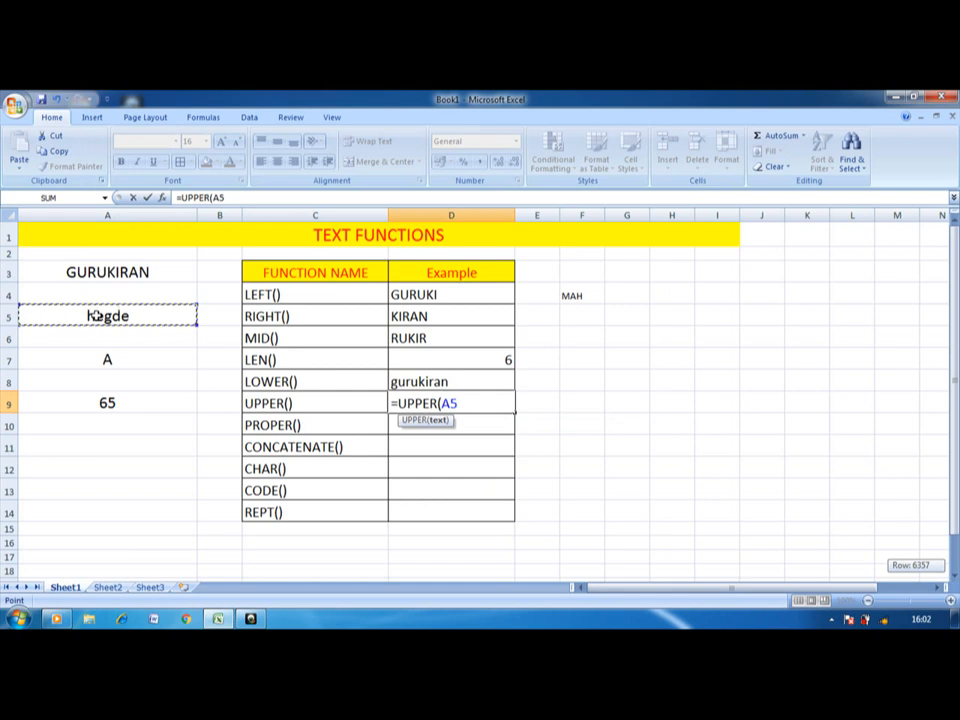
type(")")
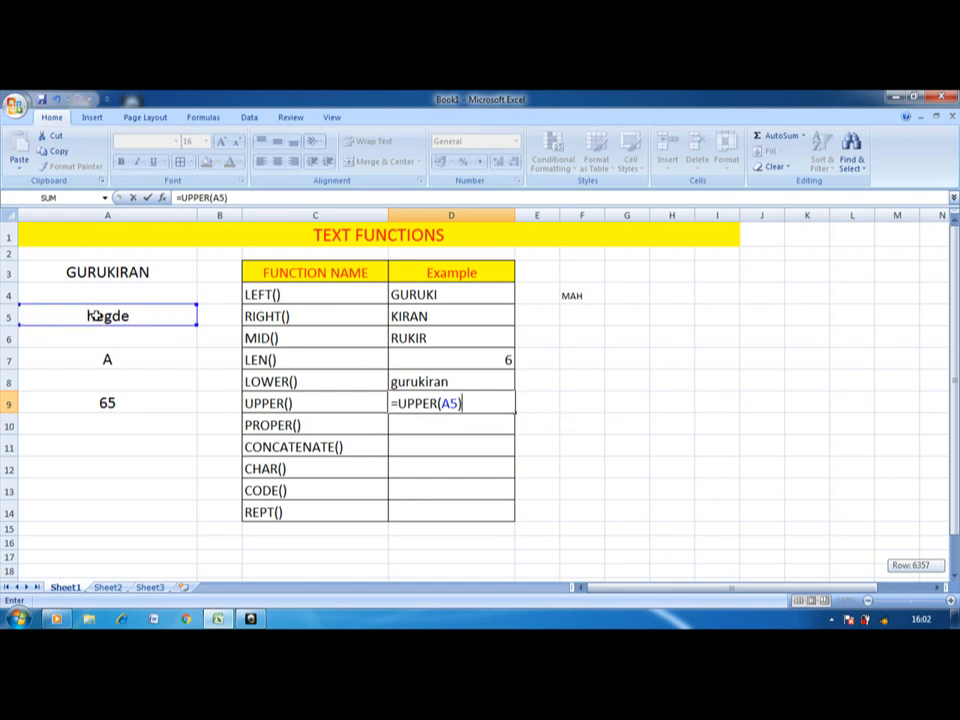
key("Return")
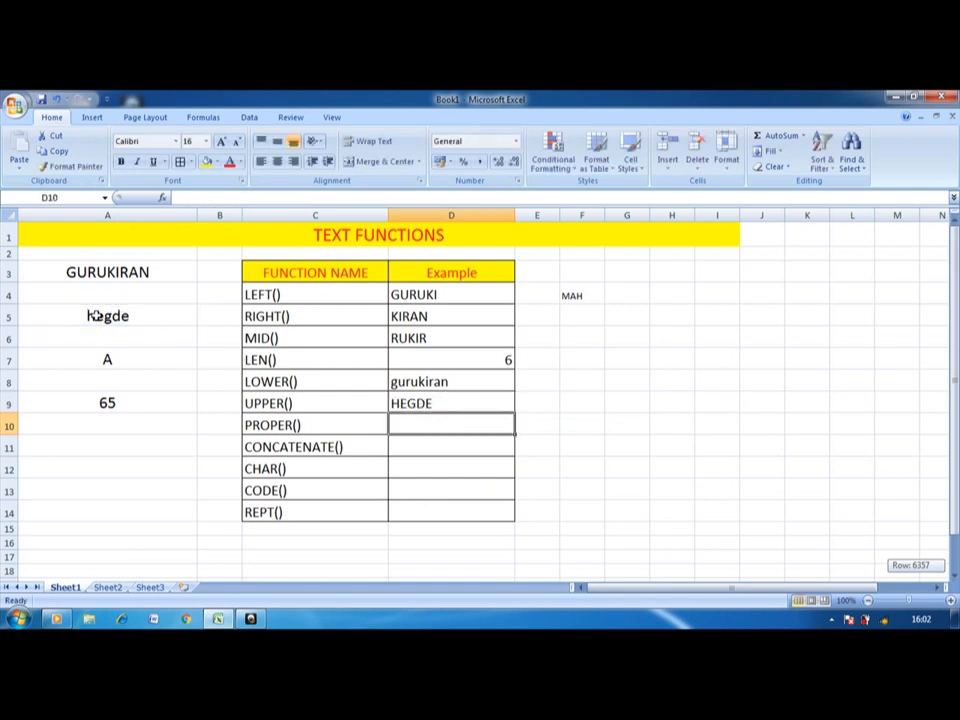
Enter =PROPER(A5) in D10 as the example for the PROPER function
type("=")
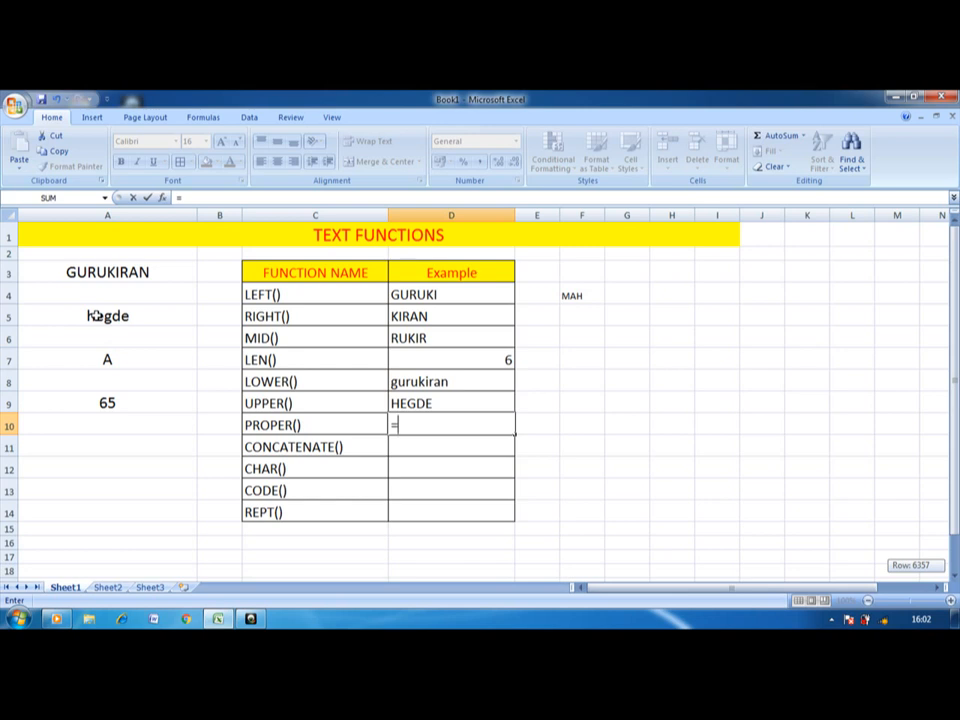
type("PR")
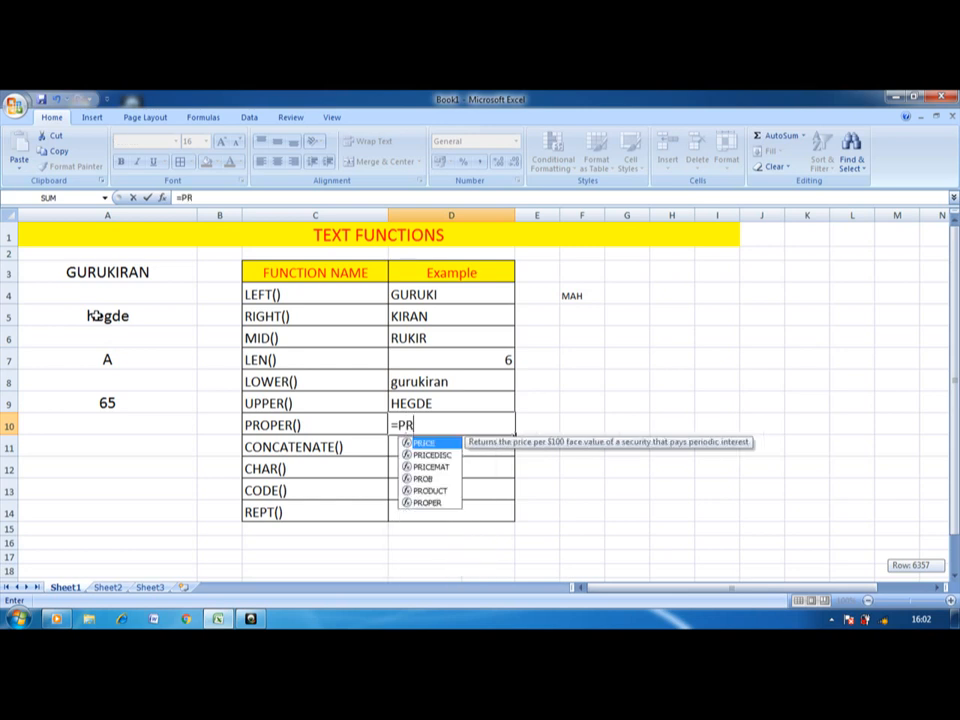
type("OPER(")
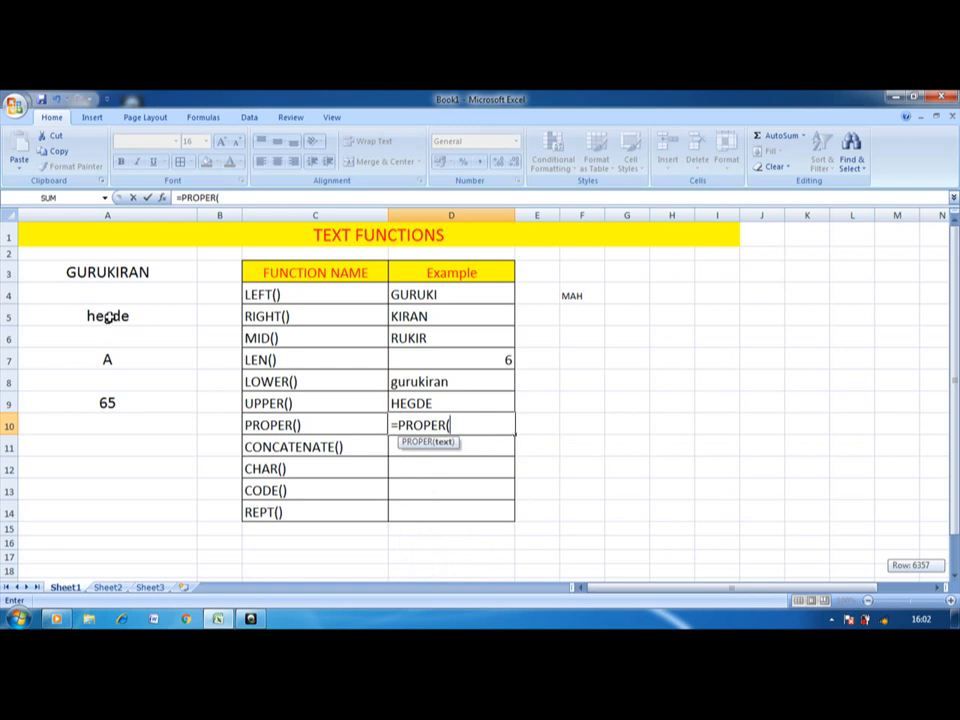
left_click(108, 317)
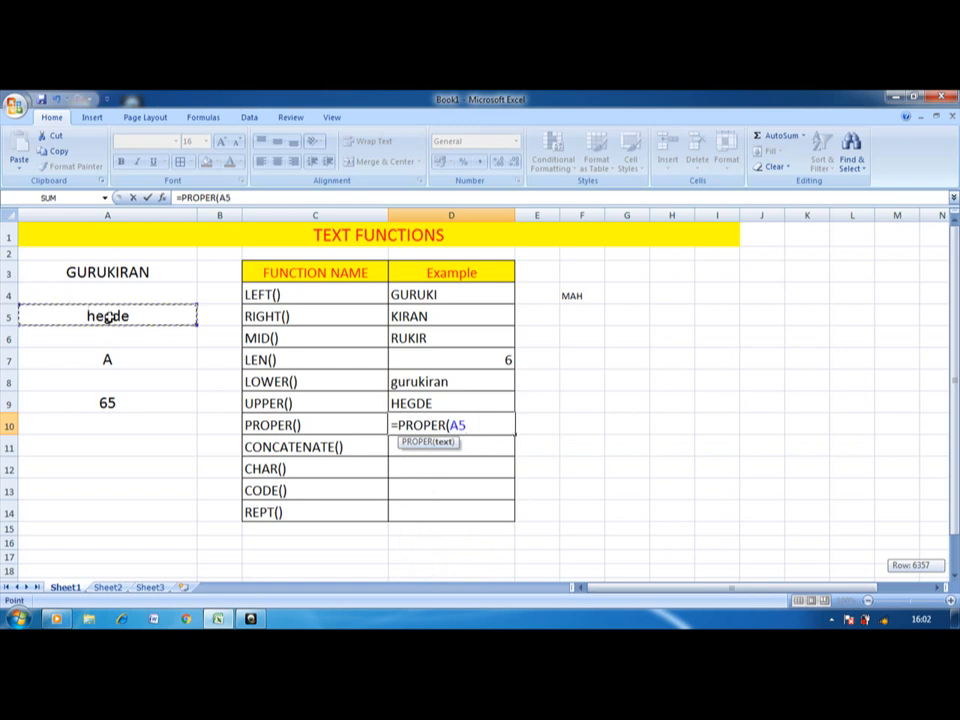
type(")")
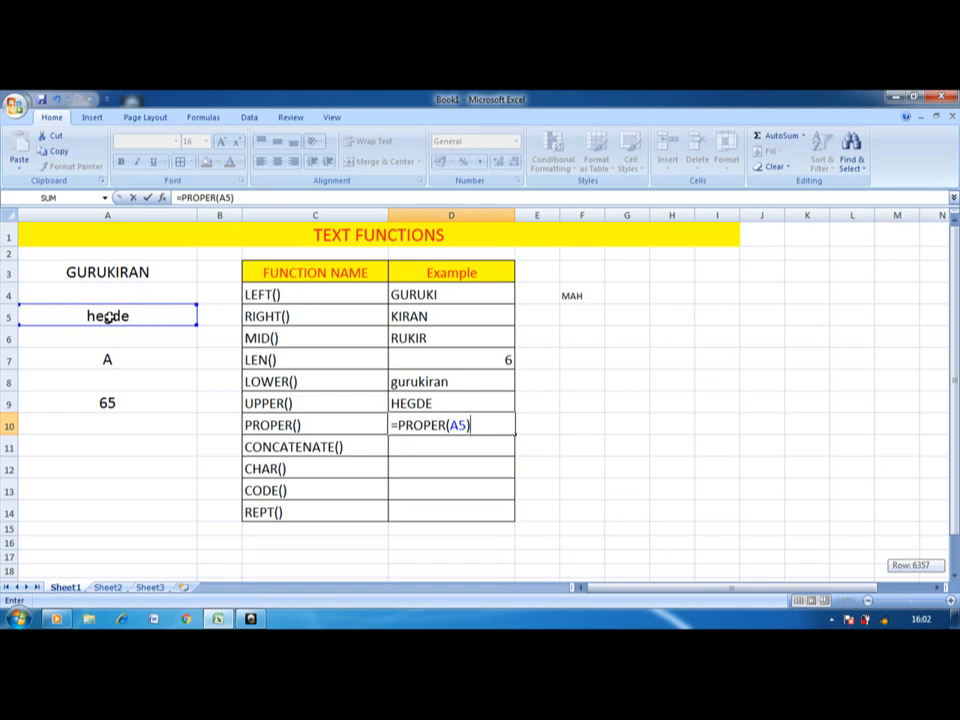
key("Return")
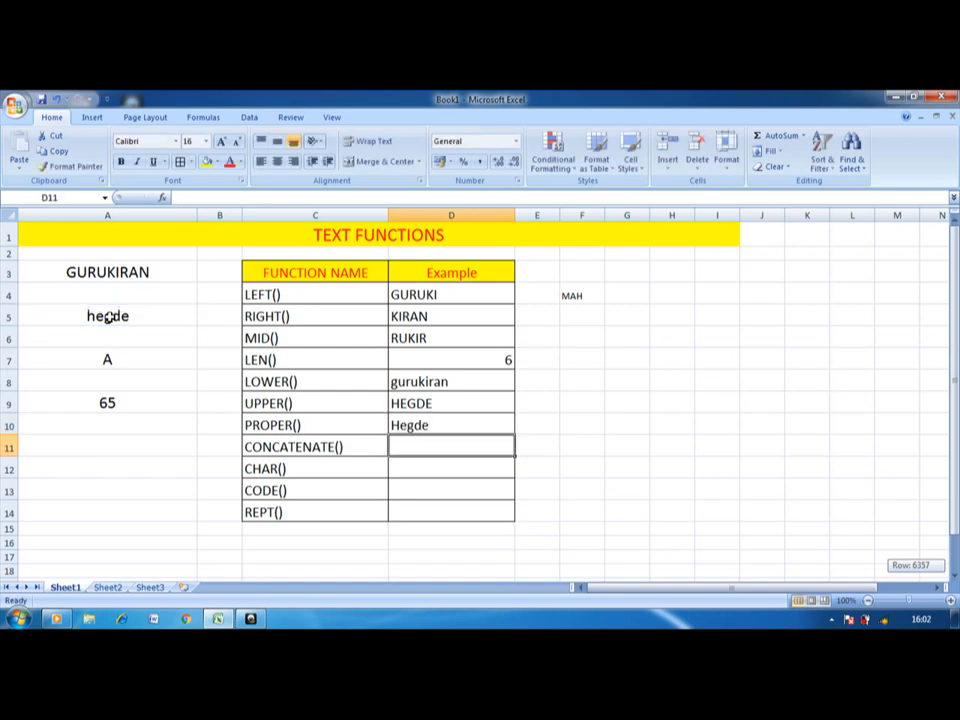
Replace the formula in D10 with a PROPER formula on a first name written directly as quoted lowercase text
left_click(423, 425)
type("=")
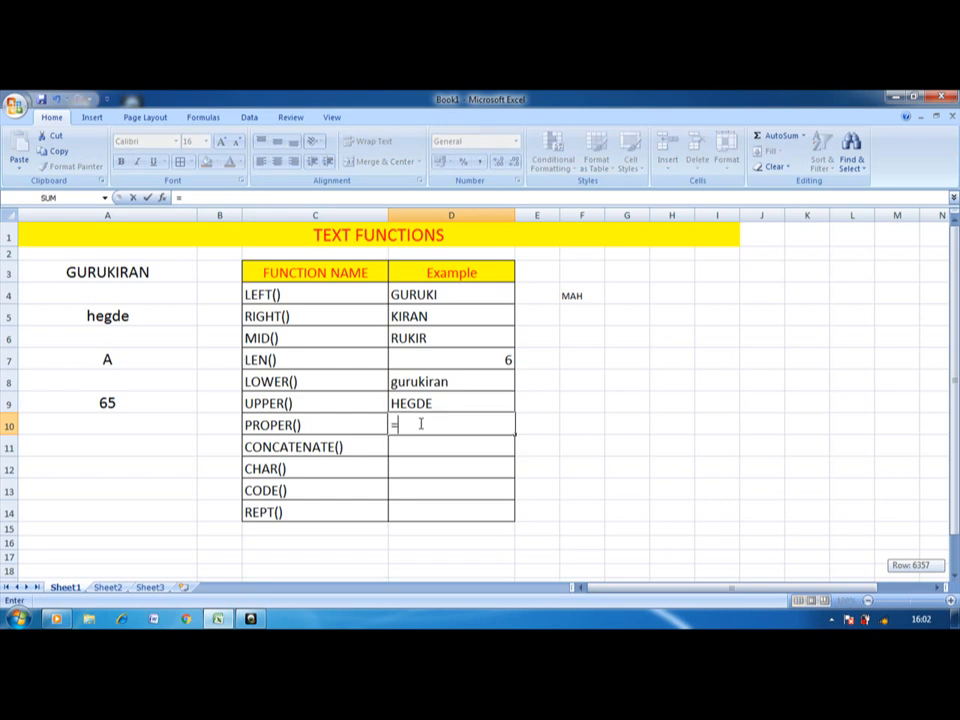
type("PROPER")
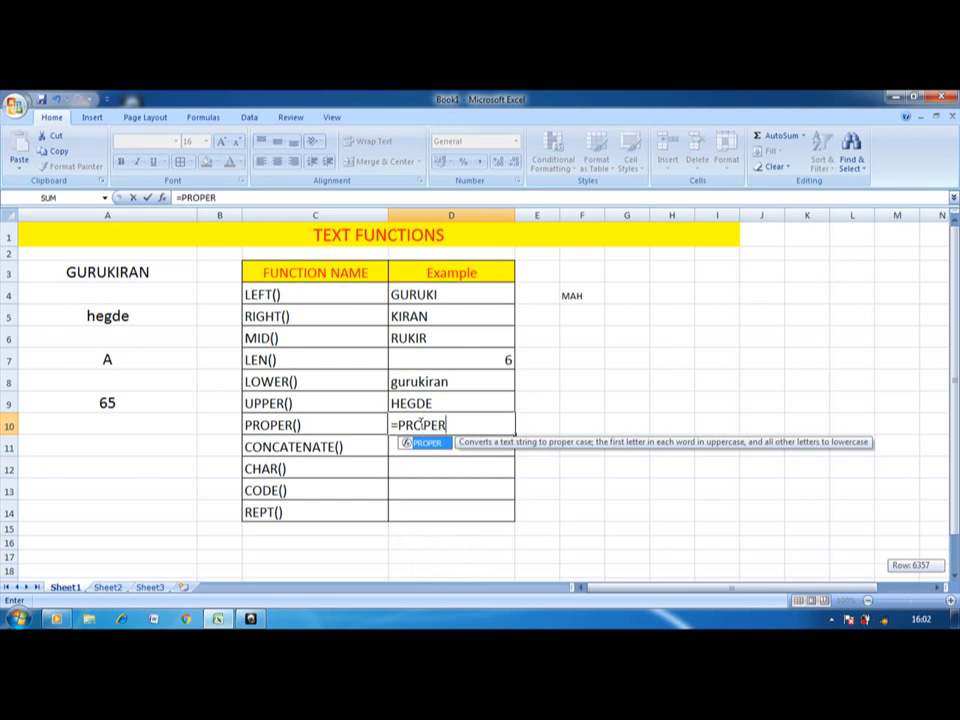
type("(\"")
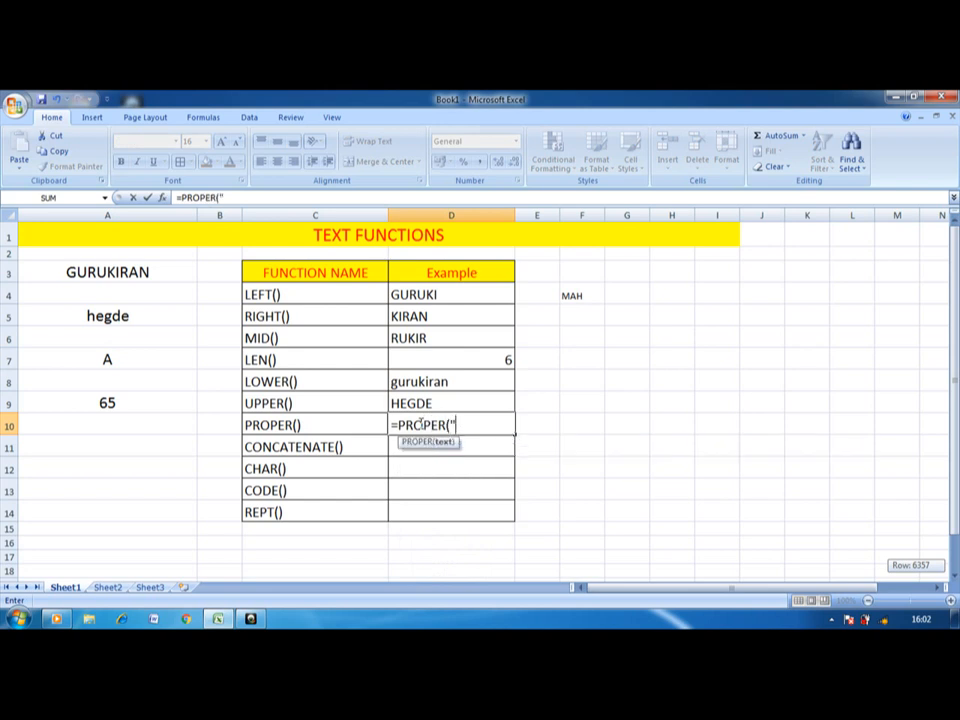
type("NA")
key("BackSpace")
key("BackSpace")
key("Caps_Lock")
type("nam")
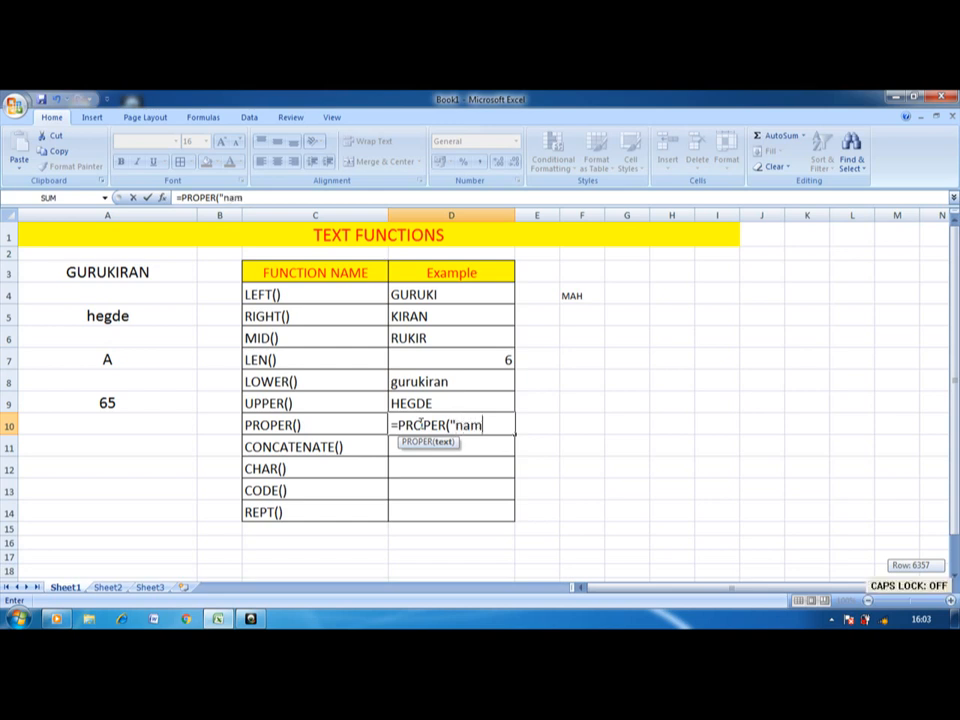
type("an\")")
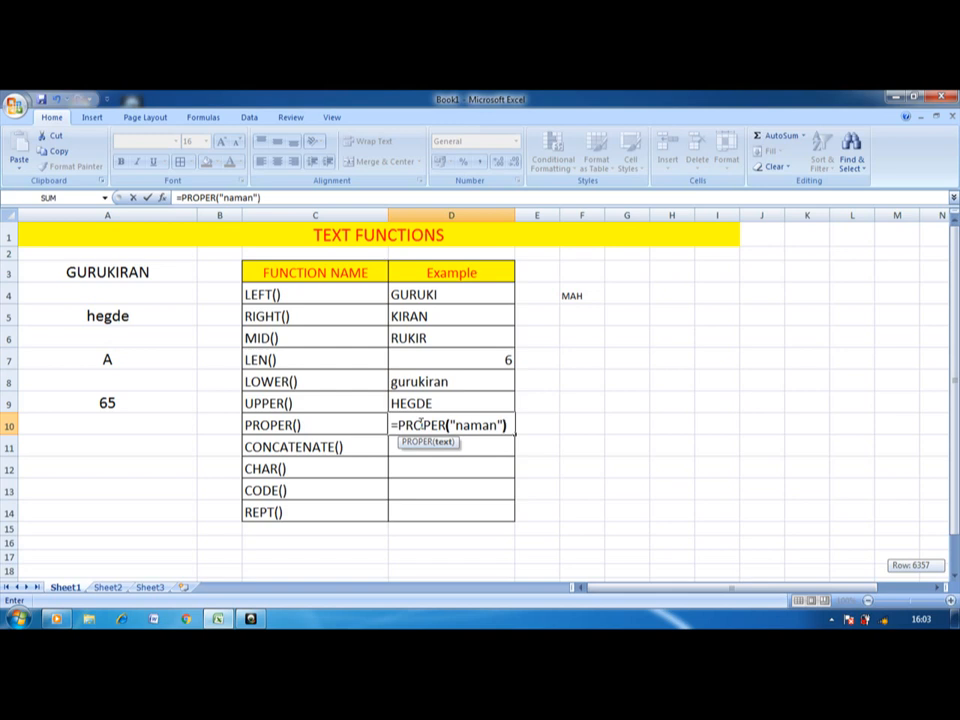
key("Return")
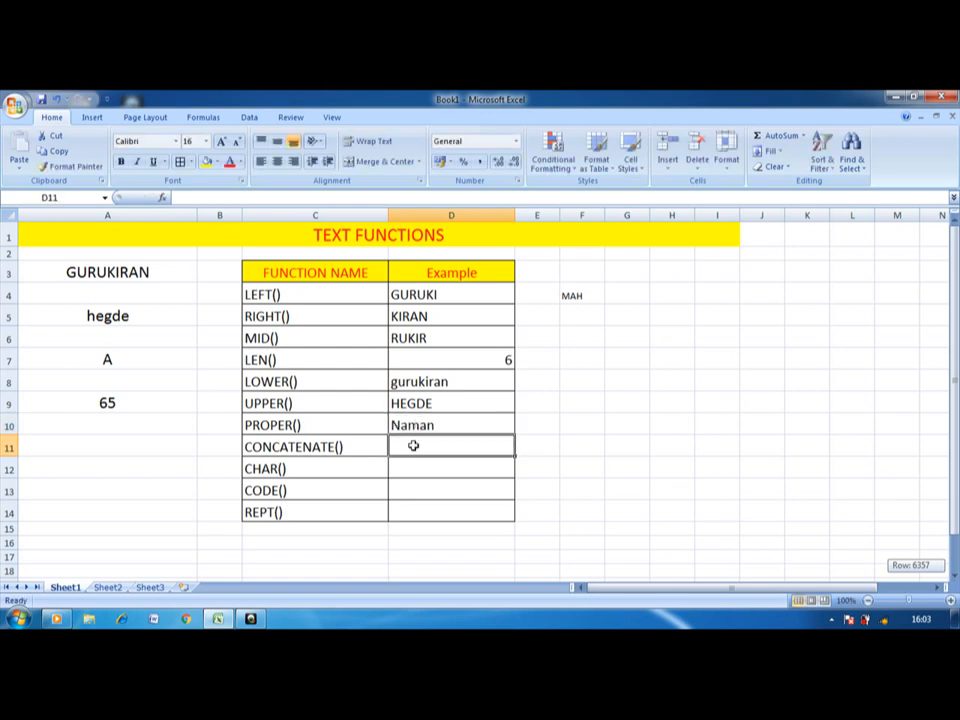
Enter =CONCATENATE(A3,A5) in D11 as the example for the CONCATENATE function
type("=")
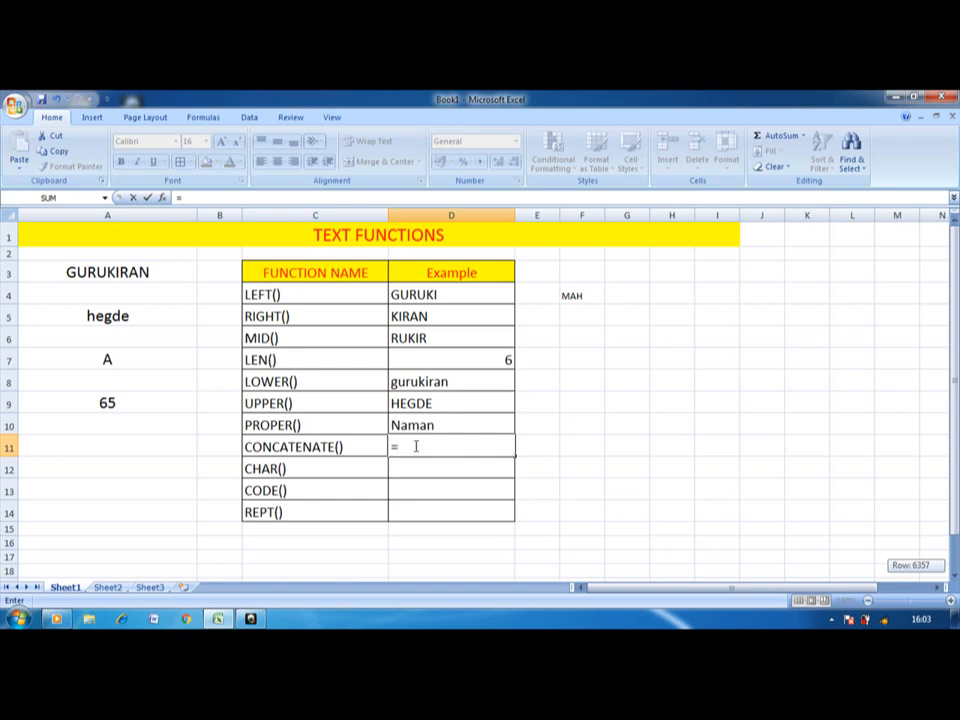
type("con")
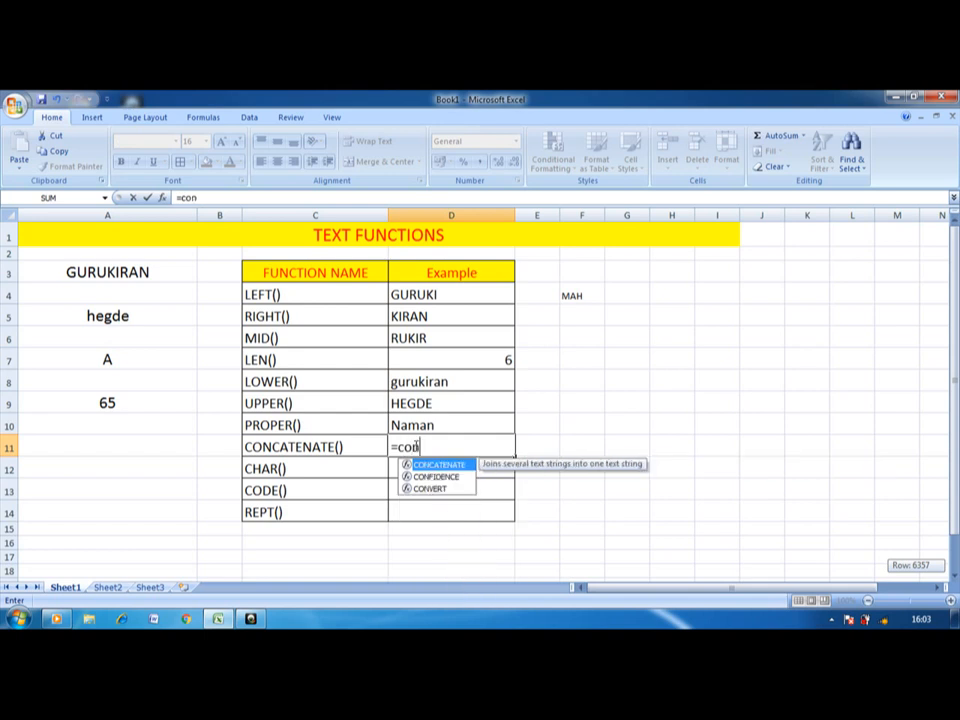
type("cate")
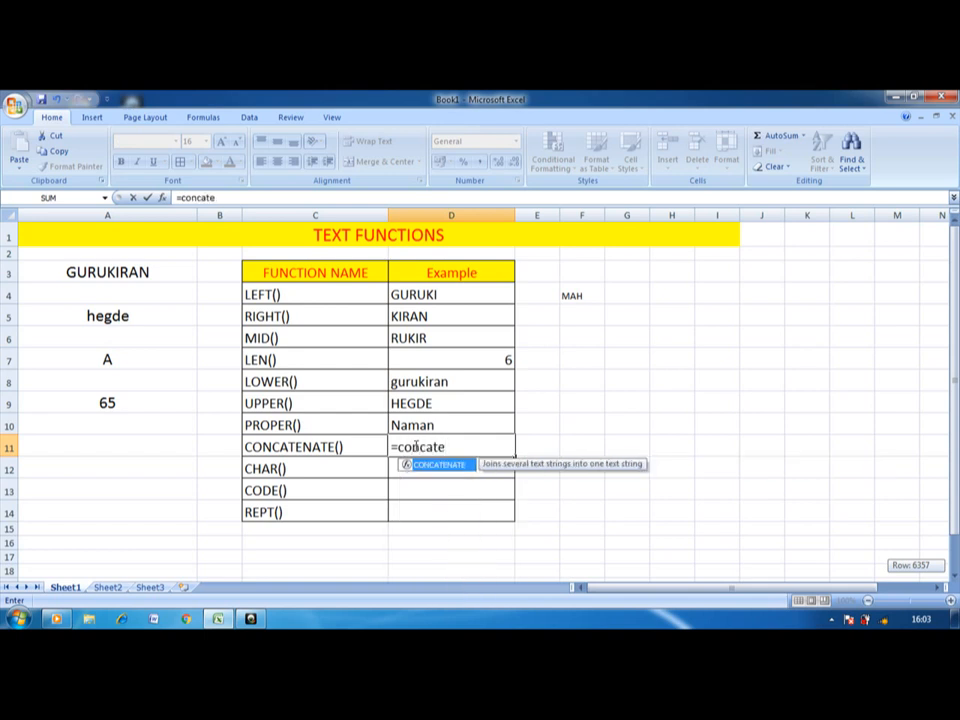
type("nate")
type("(")
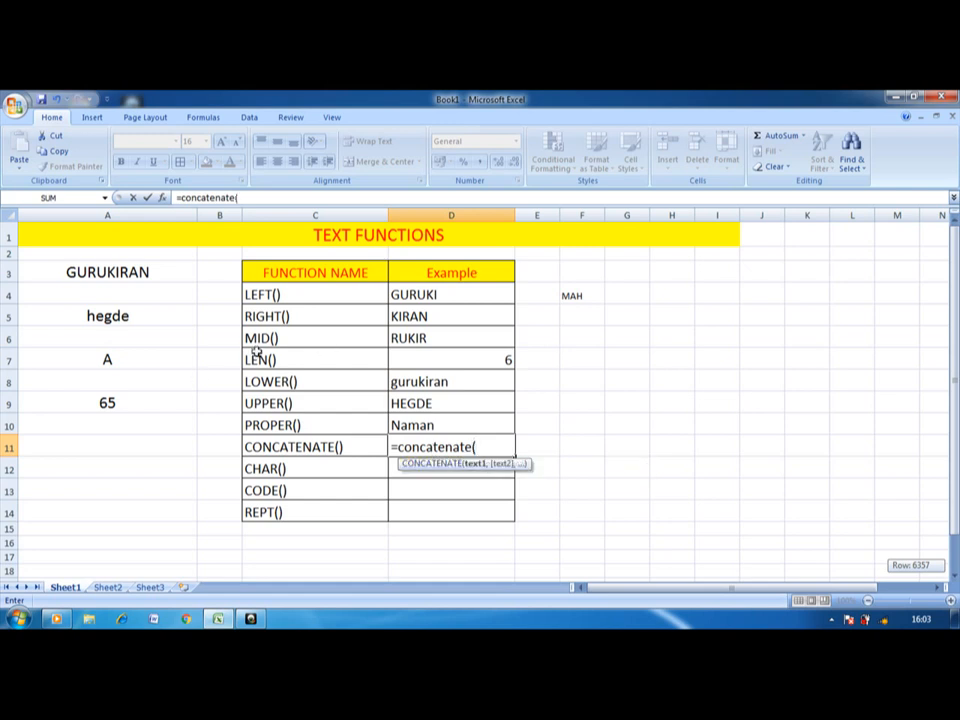
left_click(118, 274)
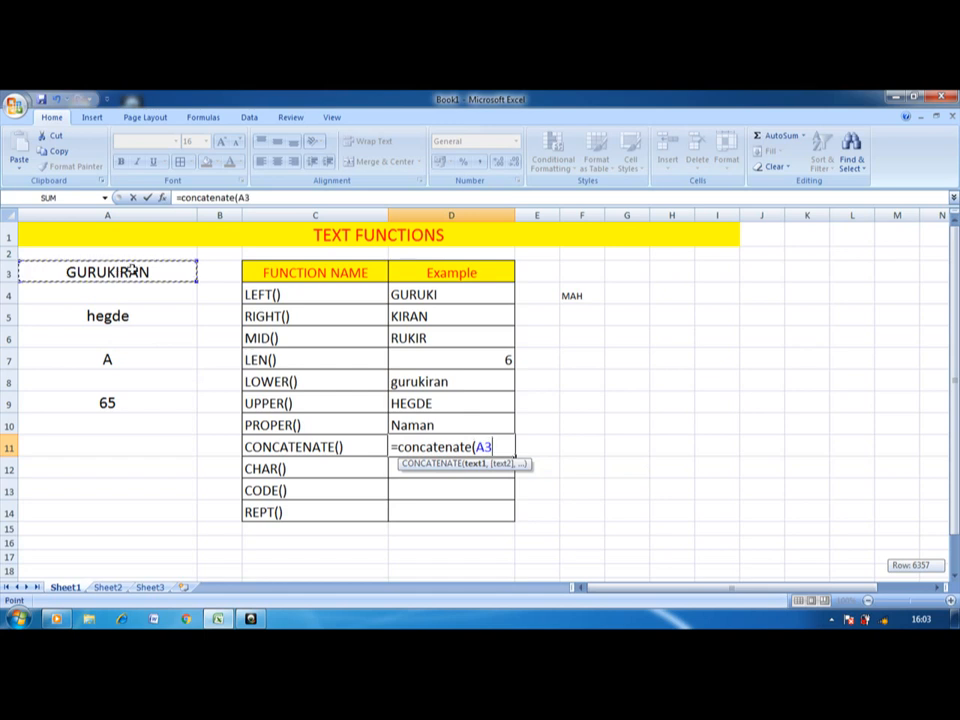
type(",")
left_click(116, 316)
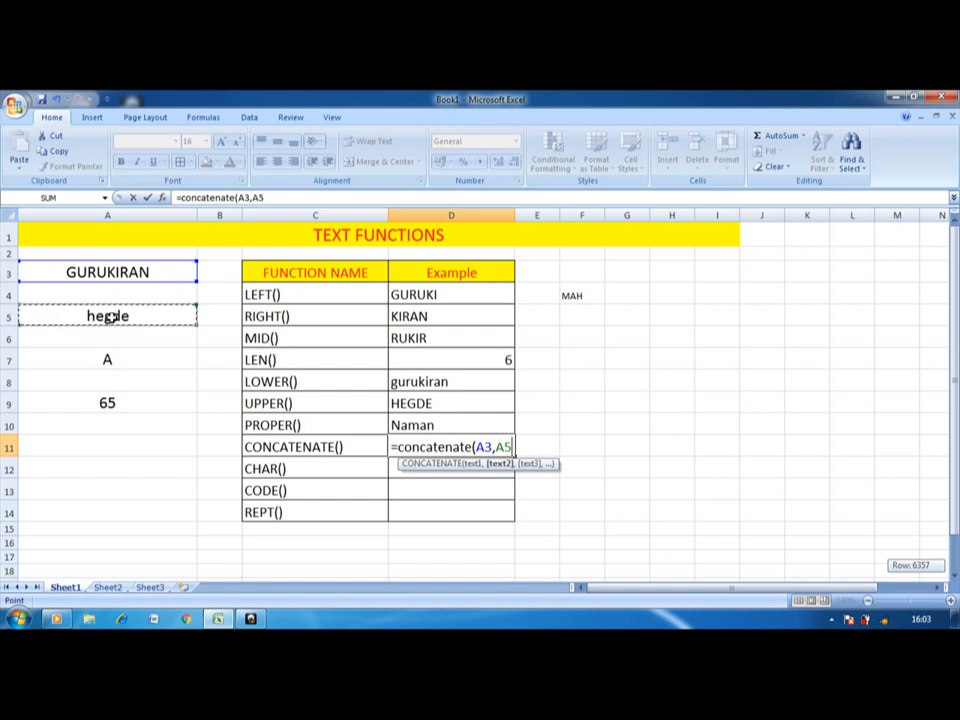
type(",")
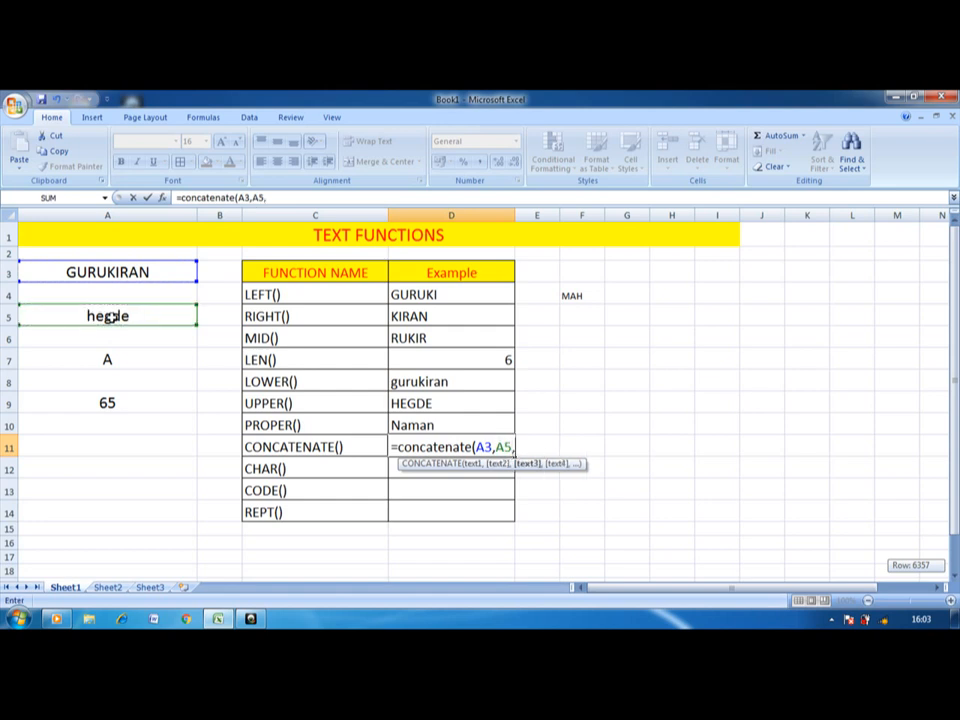
key("BackSpace")
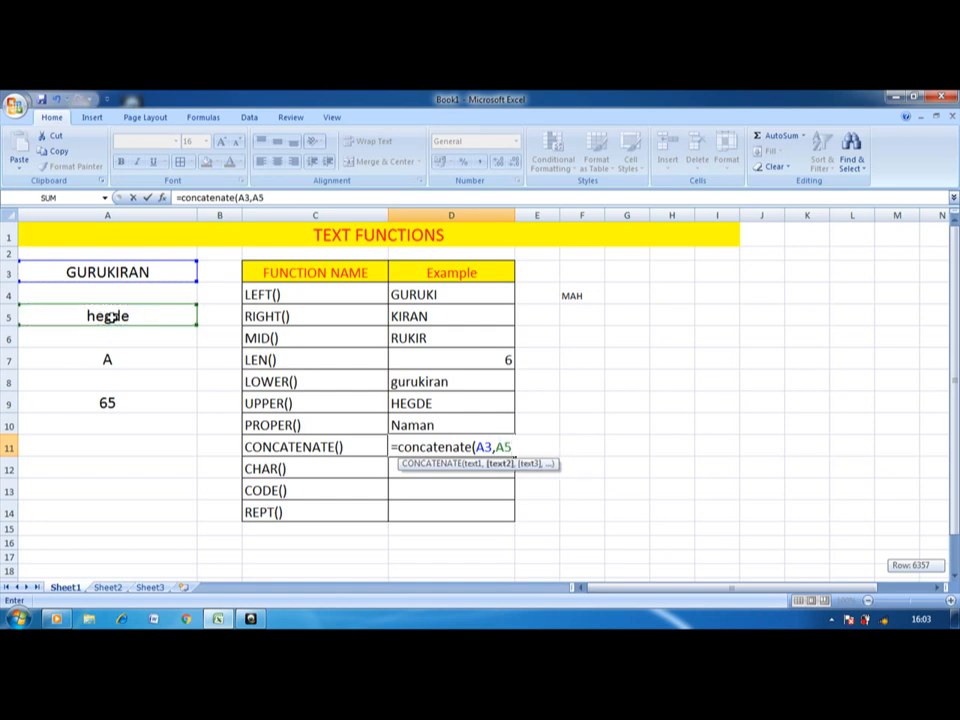
type(")")
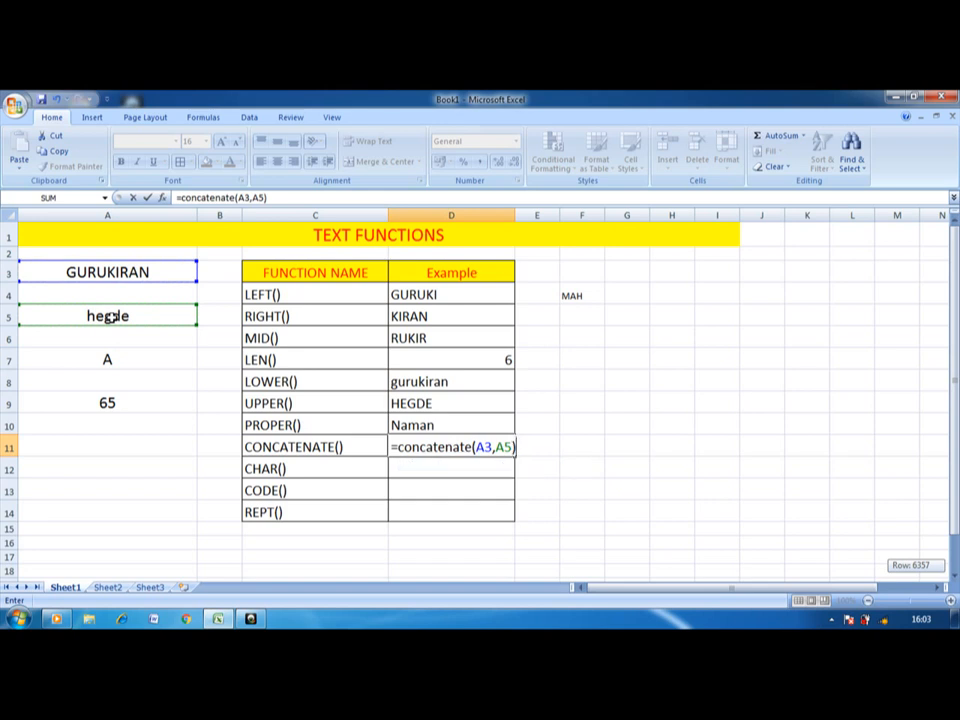
key("Return")
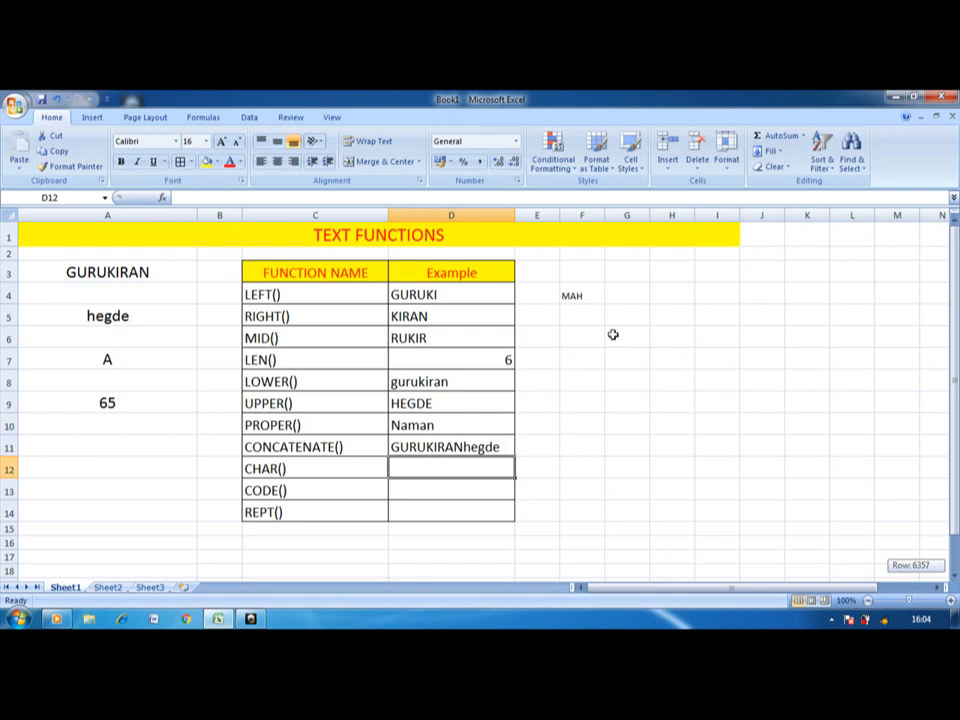
Widen column F and enter a CONCATENATE formula in F11 joining four first names written as quoted lowercase text
left_click(575, 443)
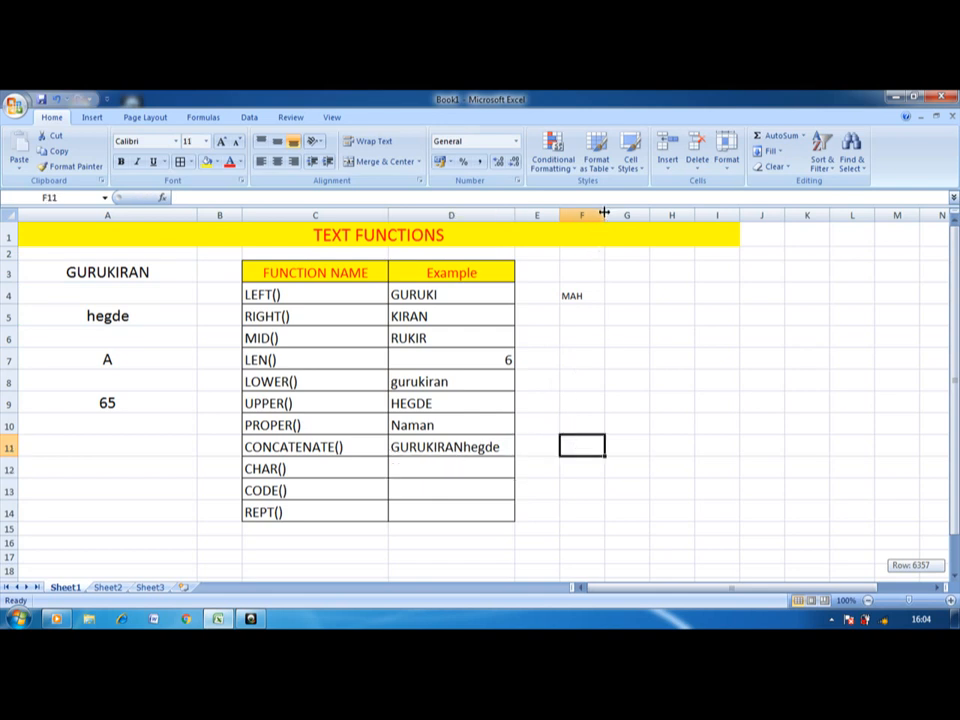
left_click_drag(605, 215, 737, 217)
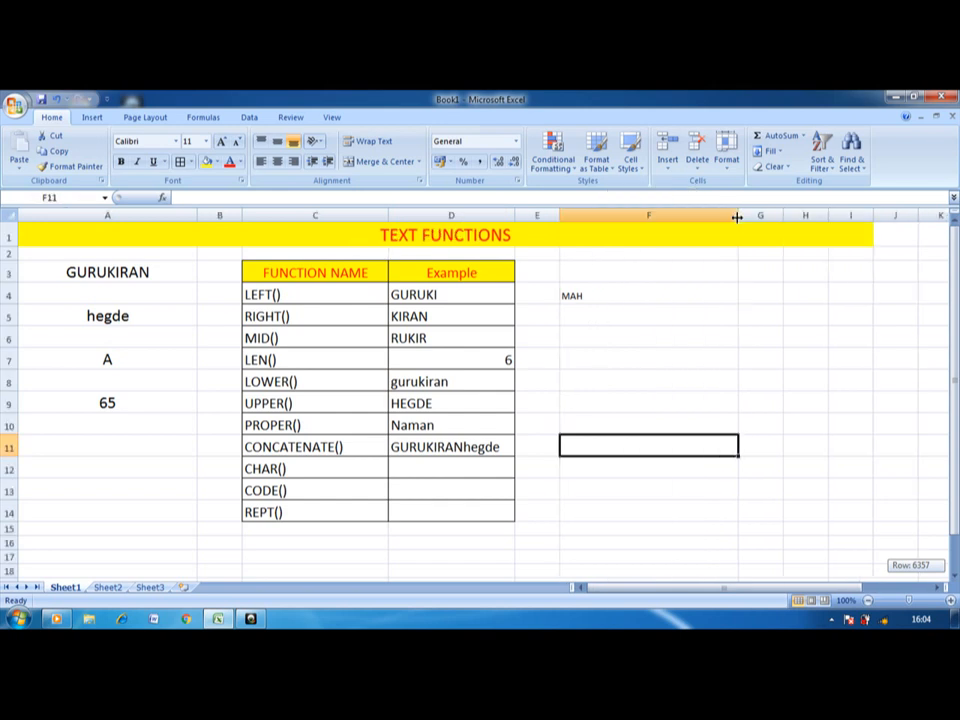
type("=con")
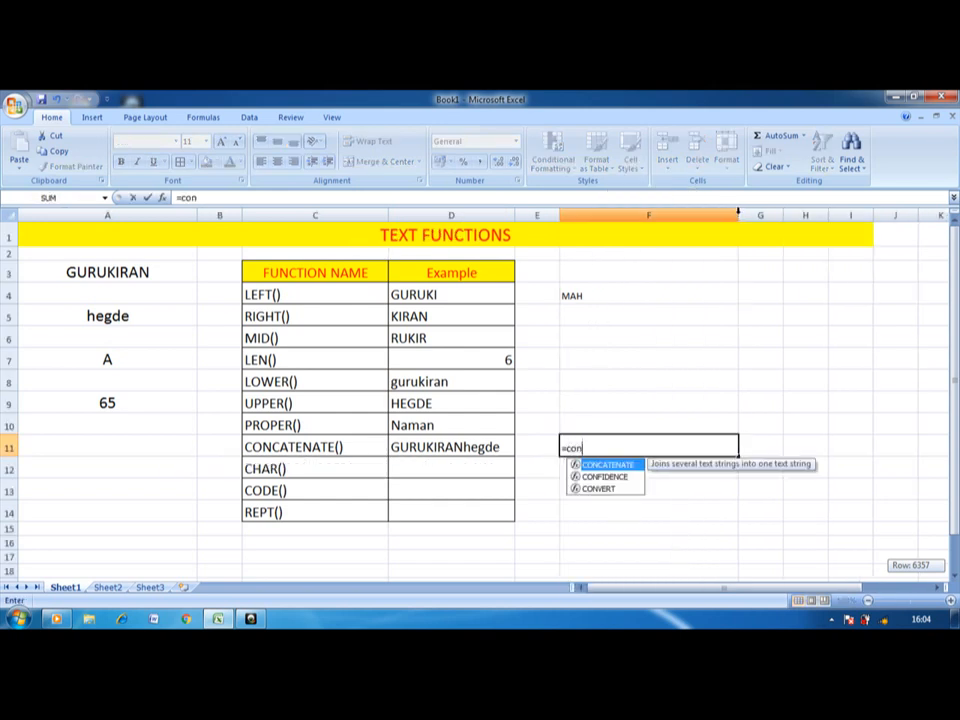
type("catenat")
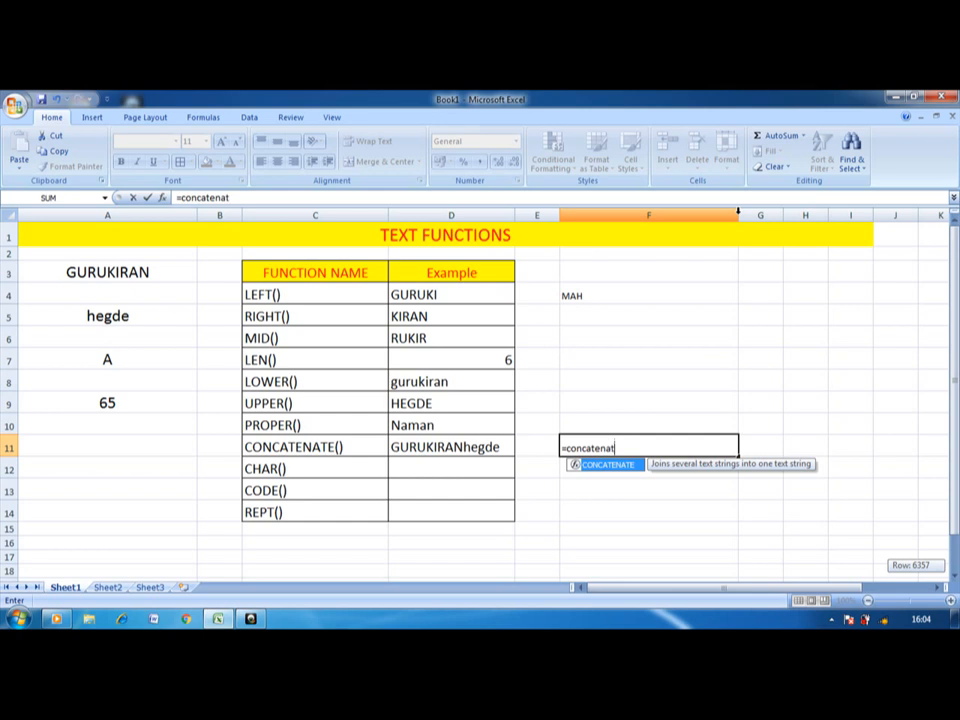
type("e(")
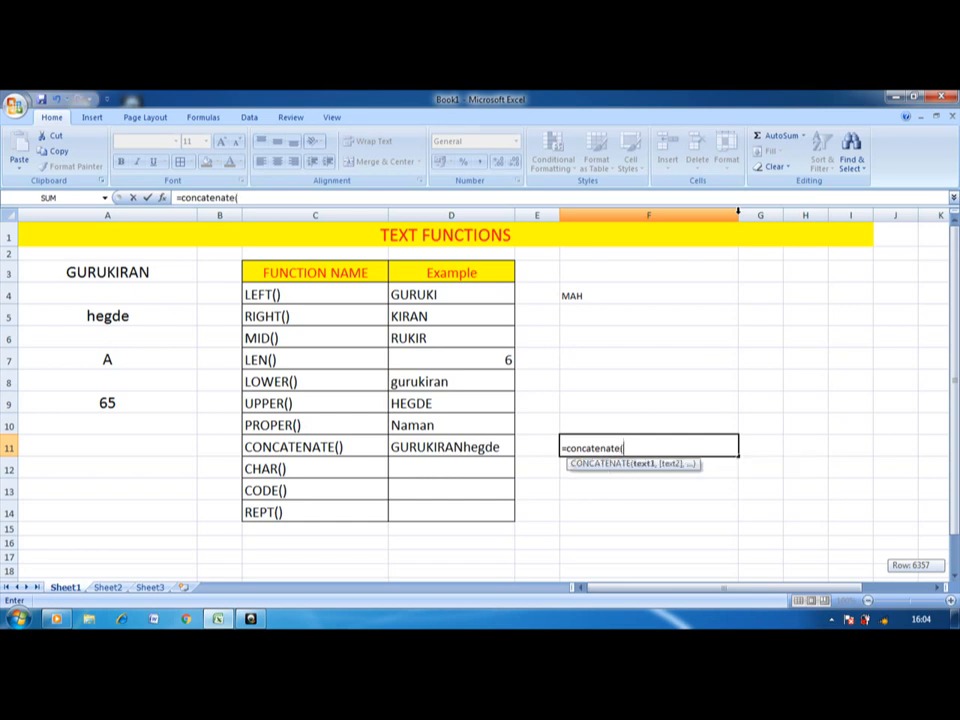
type("\"ajay\",\"")
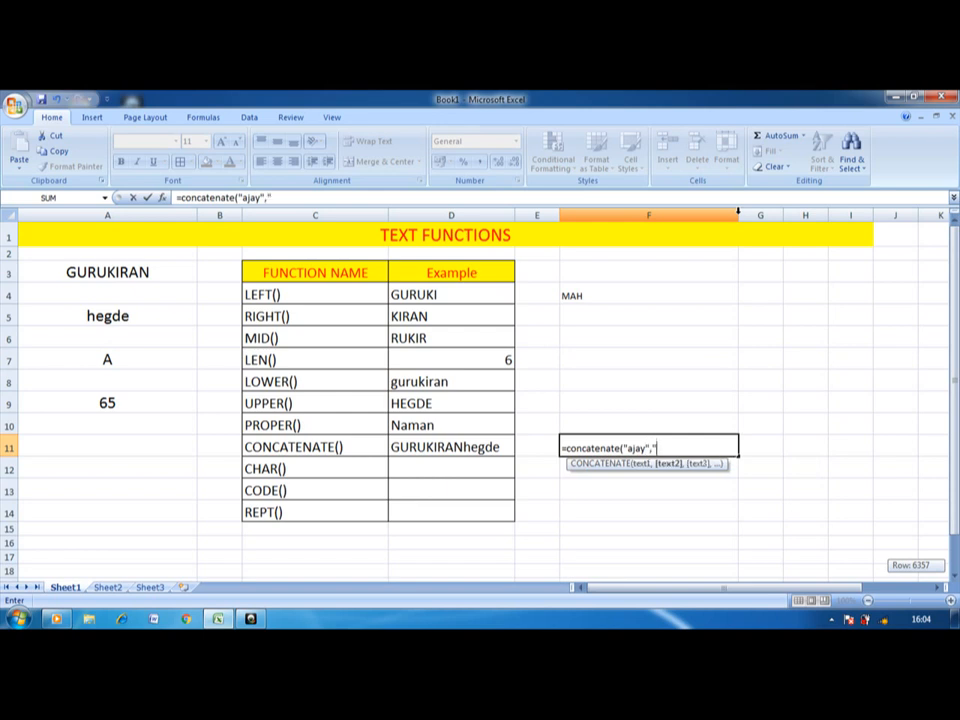
type("bharath\",")
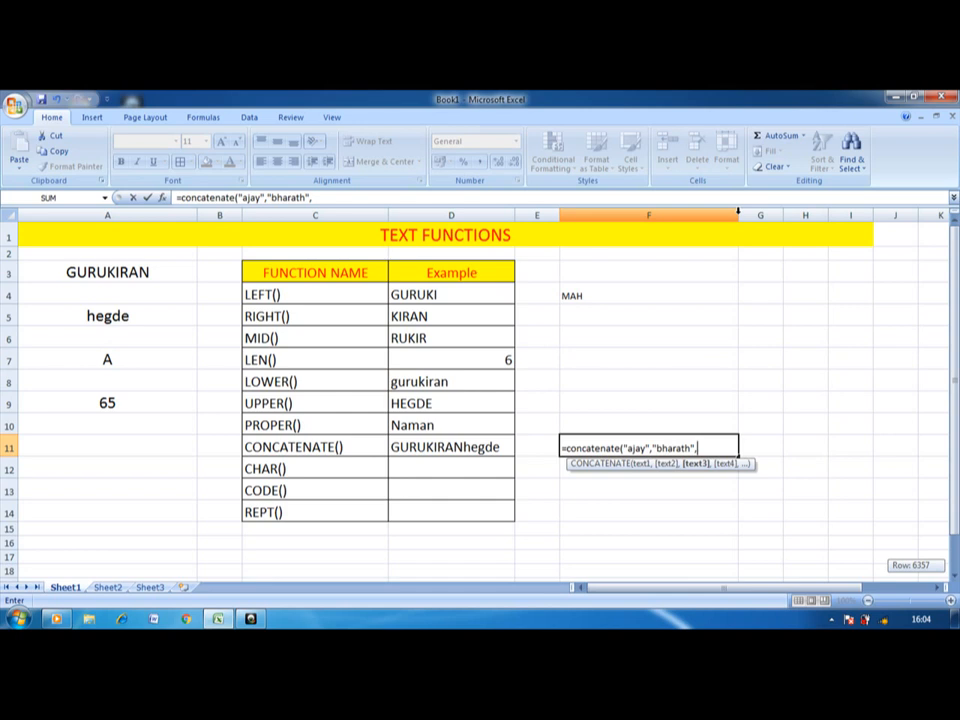
type("\"manasi\",\"")
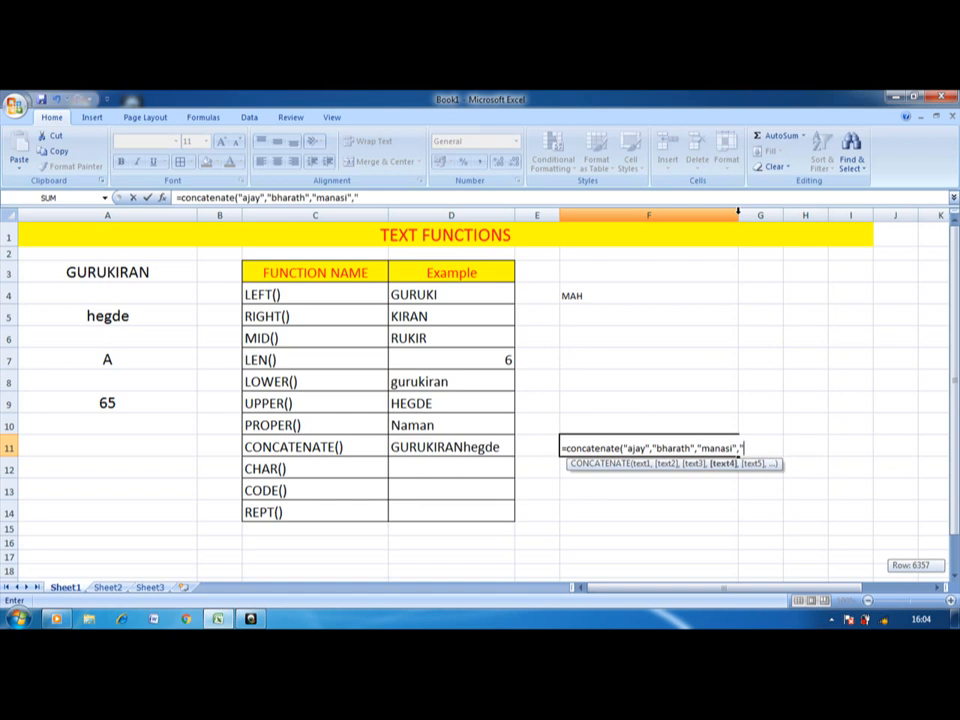
type("rekha\")")
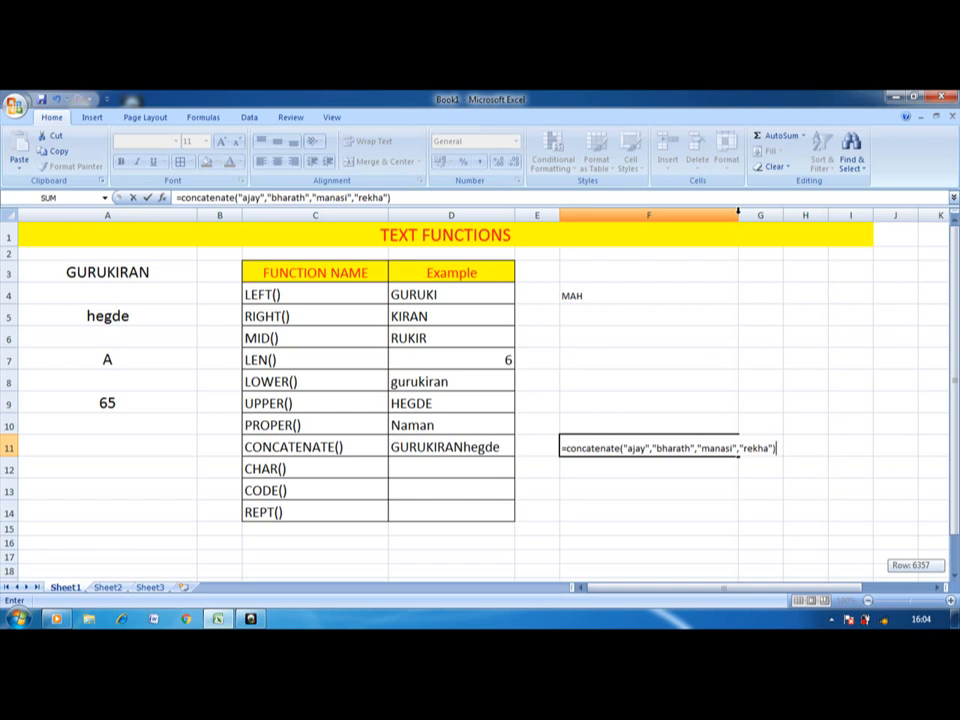
key("Return")
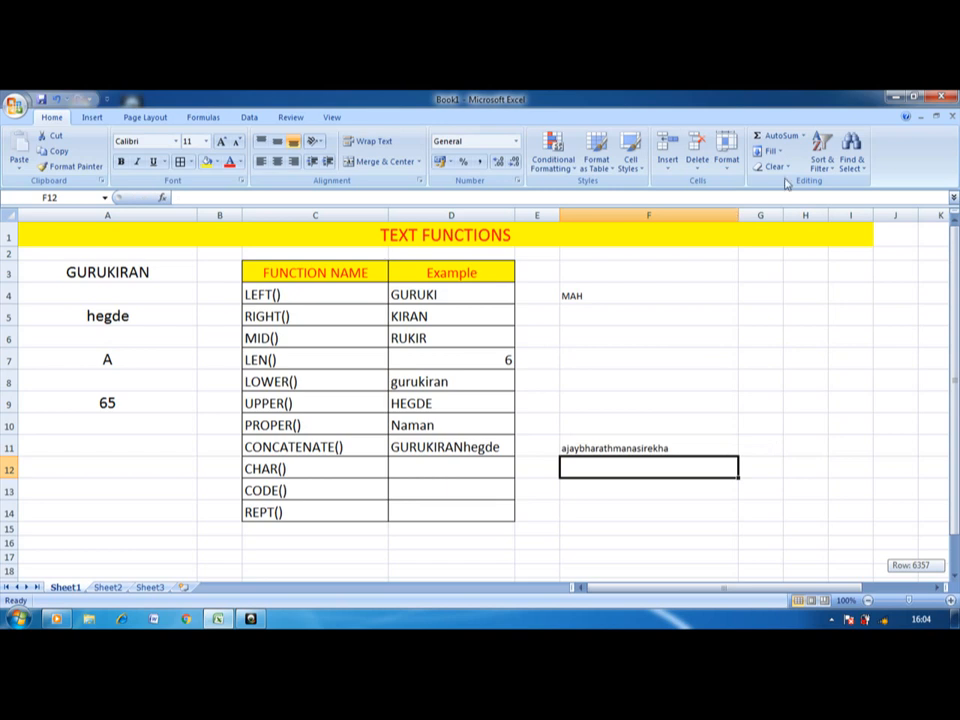
Add a leading space inside the quotes of the second, third and fourth names in F11's CONCATENATE formula
left_click(598, 448)
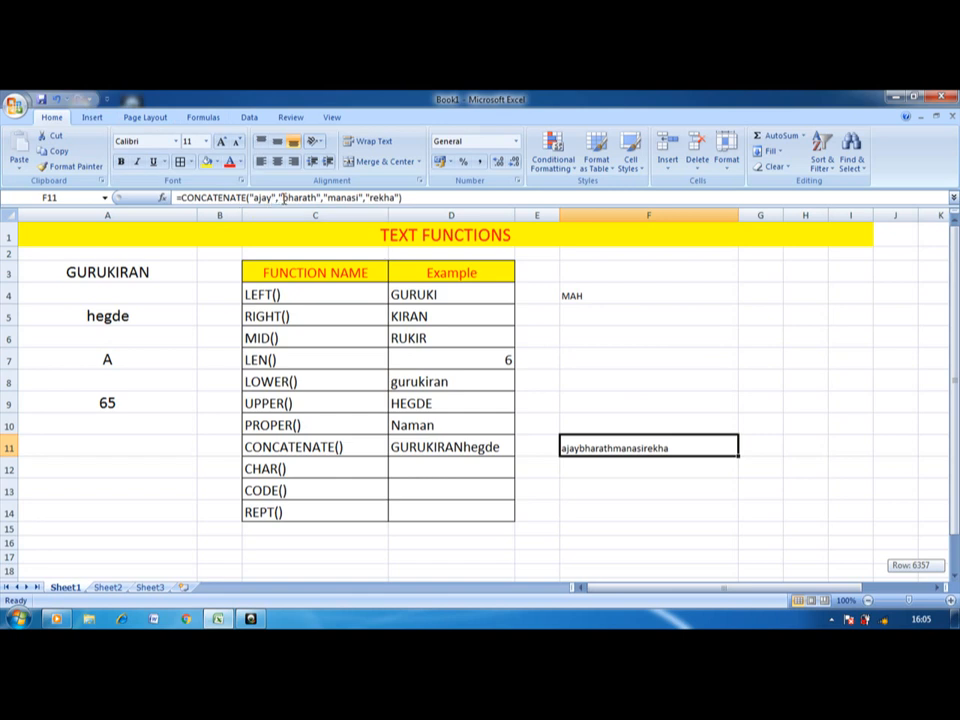
left_click(283, 197)
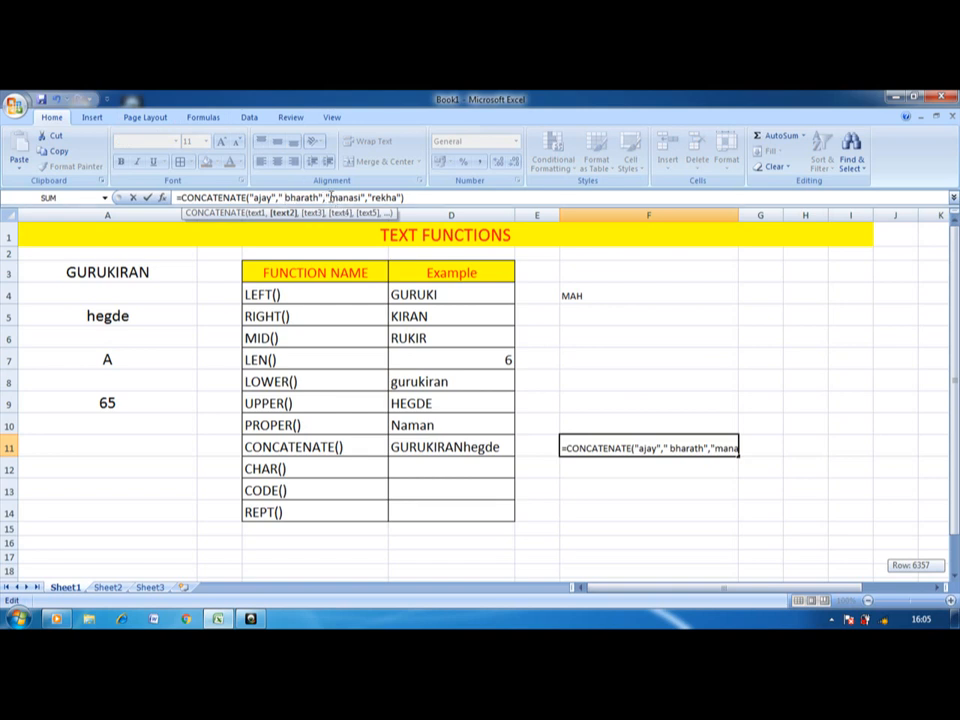
left_click(331, 197)
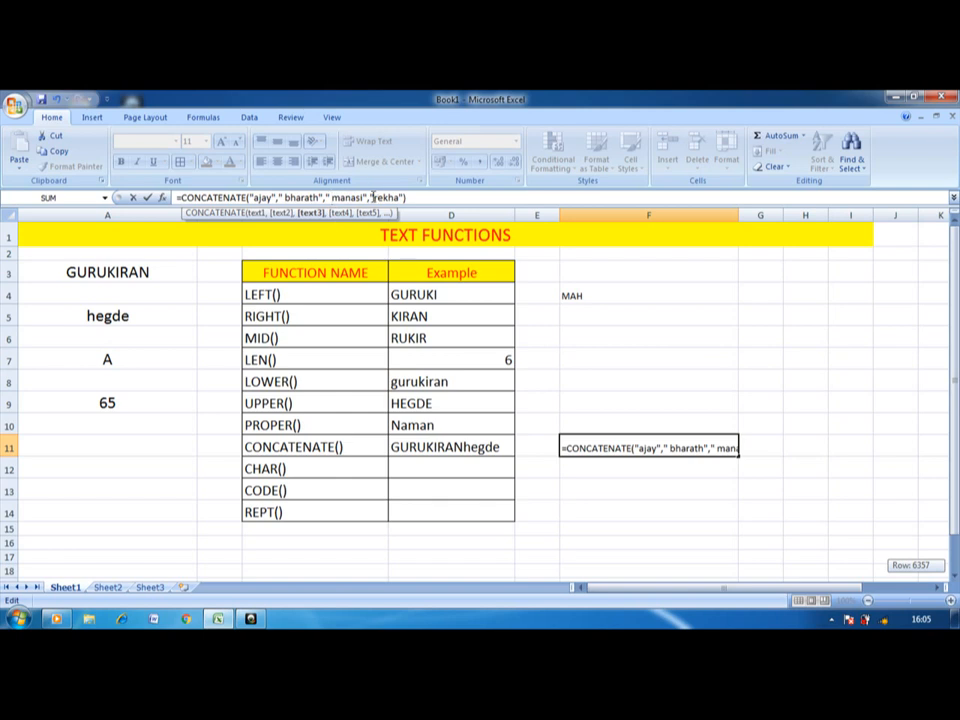
left_click(372, 197)
left_click(374, 197)
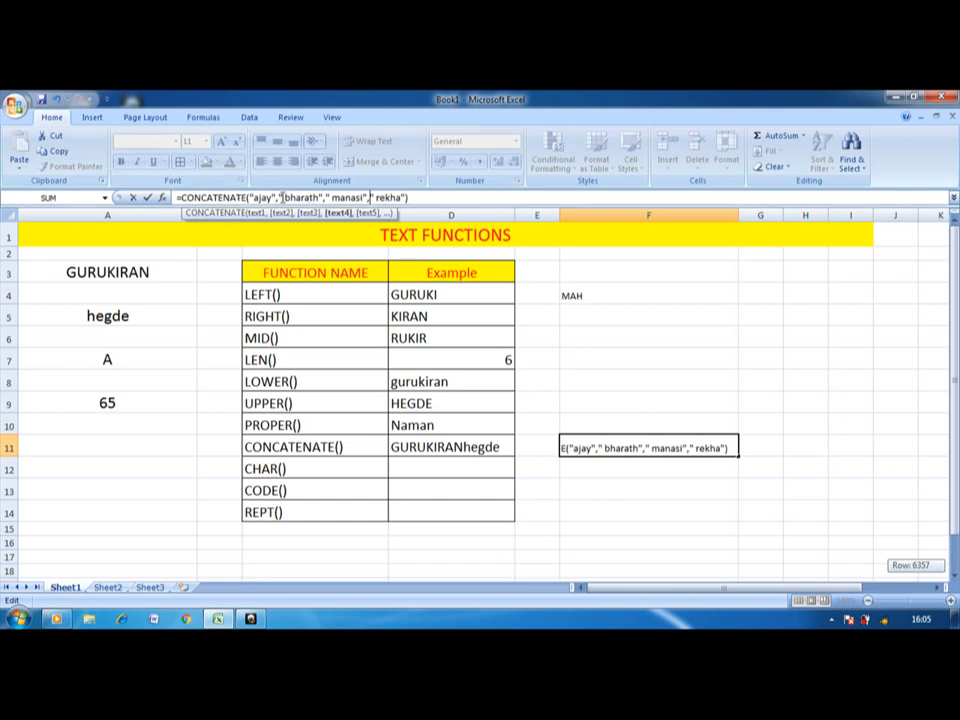
left_click(427, 197)
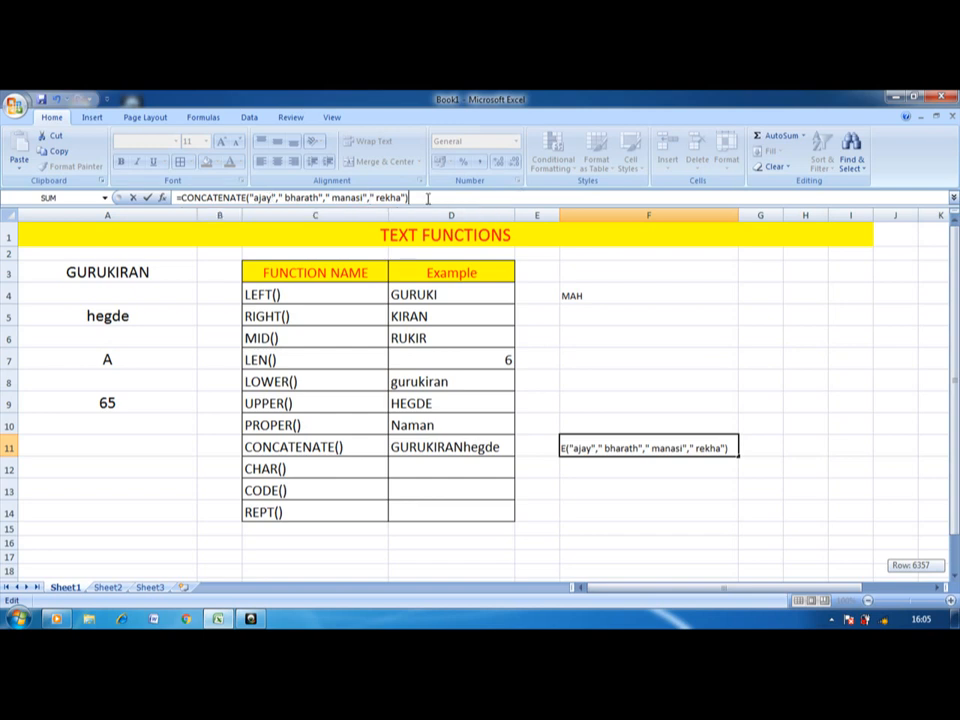
key("Return")
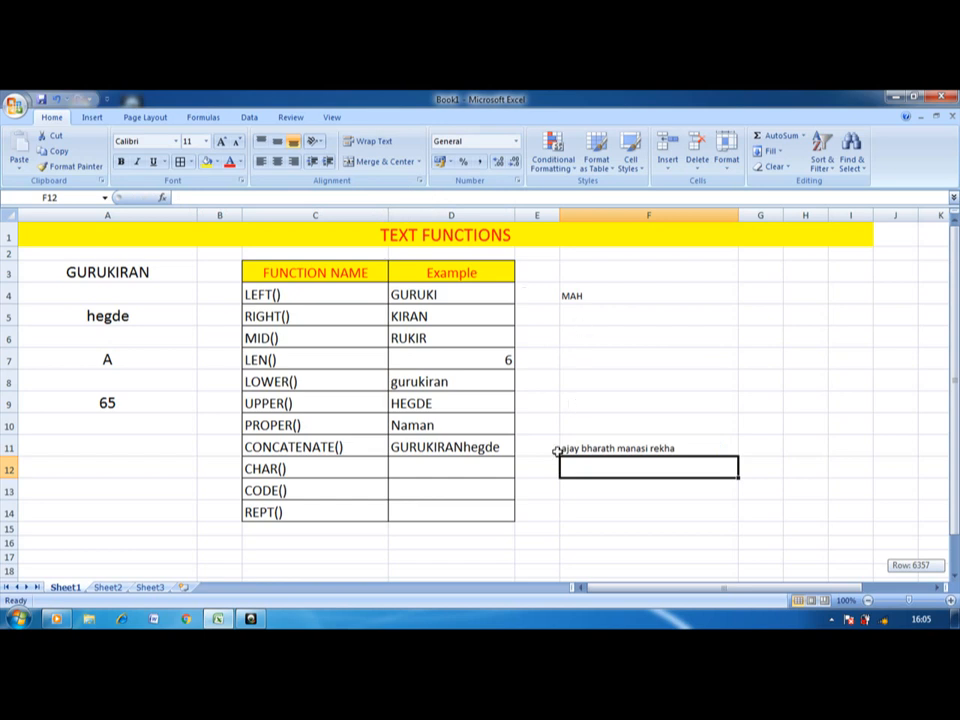
Enter =CHAR(65) in D12 as the example for the CHAR function
left_click(398, 464)
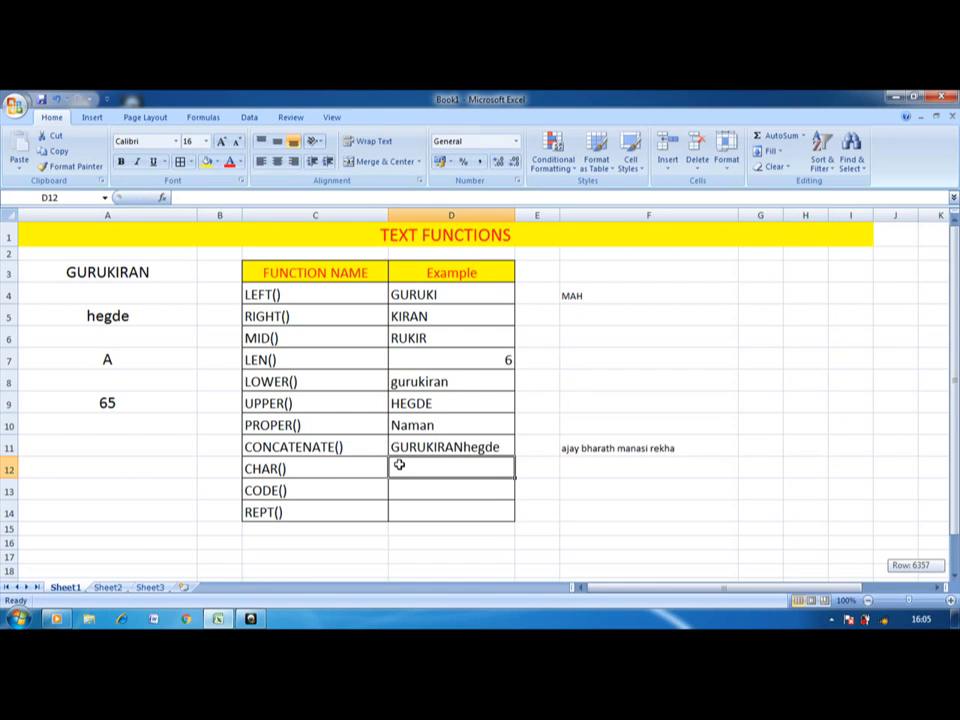
type("=")
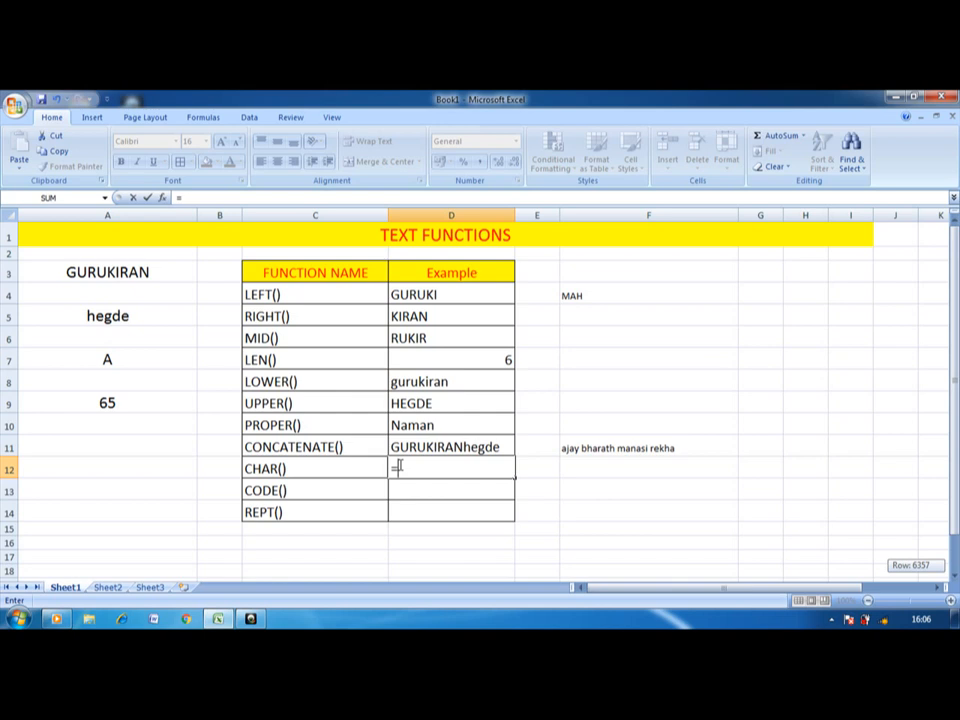
type("ch")
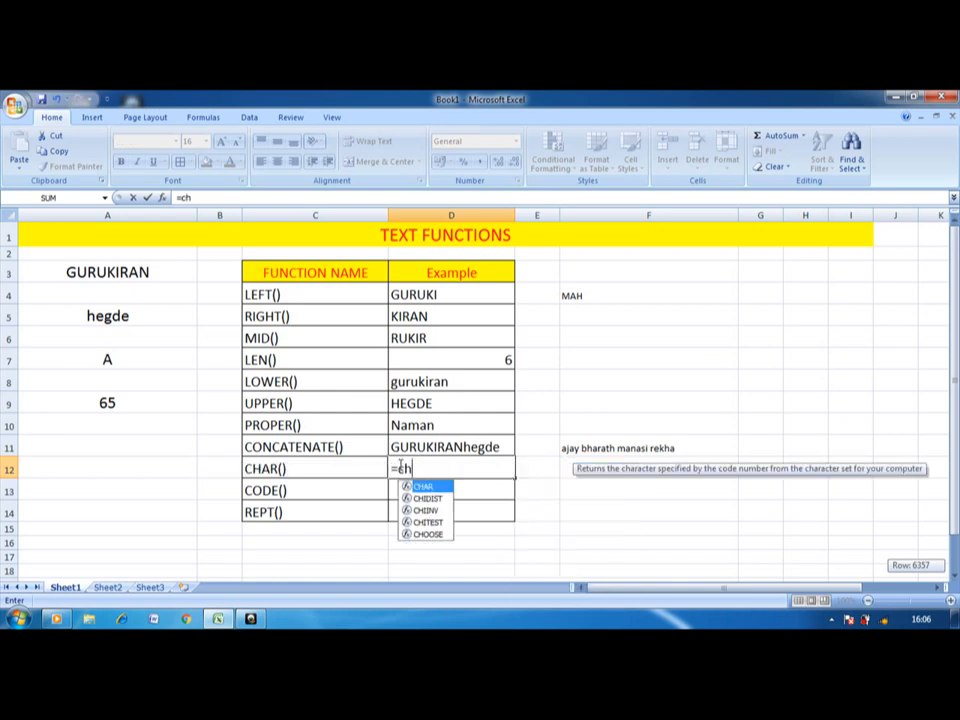
type("ar(")
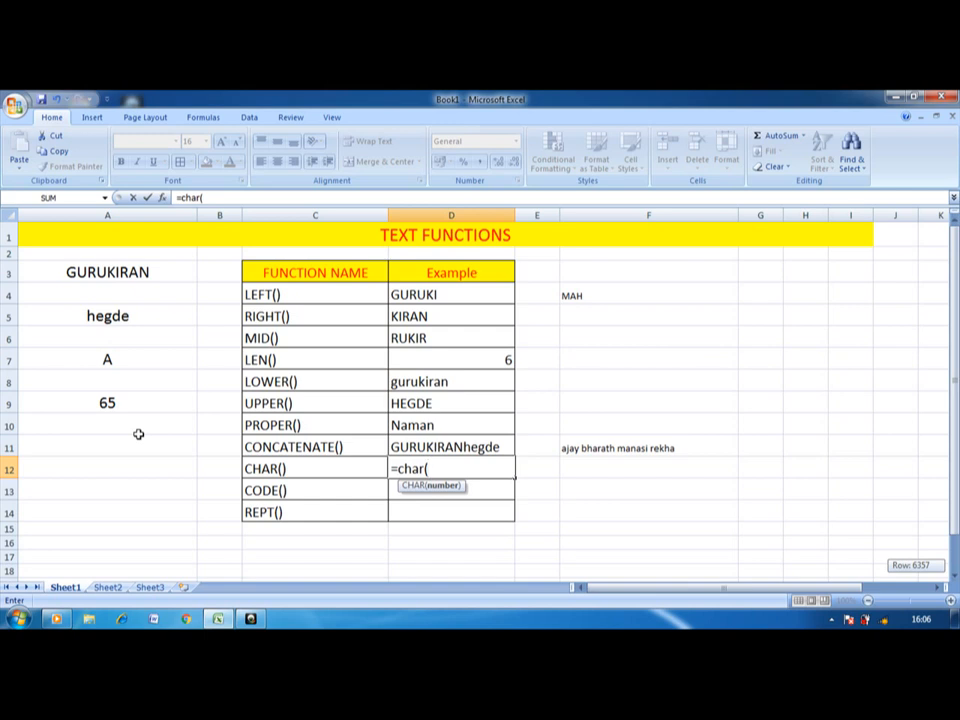
type("5")
key("BackSpace")
type("5")
key("BackSpace")
type("65)")
key("Return")
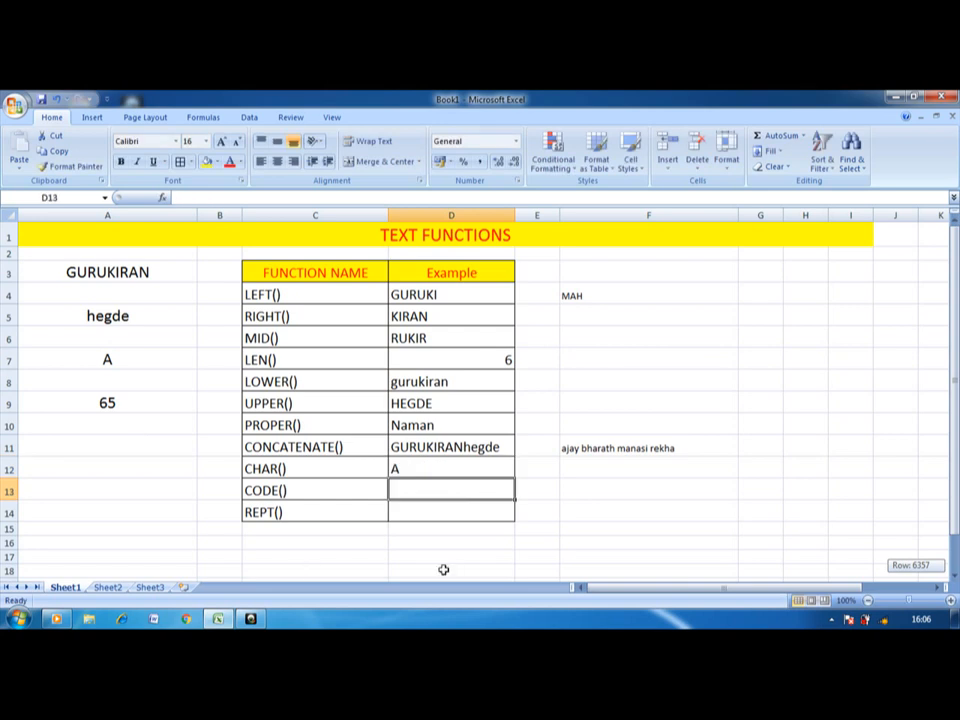
Change the code number in D12's CHAR formula to 93 and center the cell's content horizontally
left_click(440, 462)
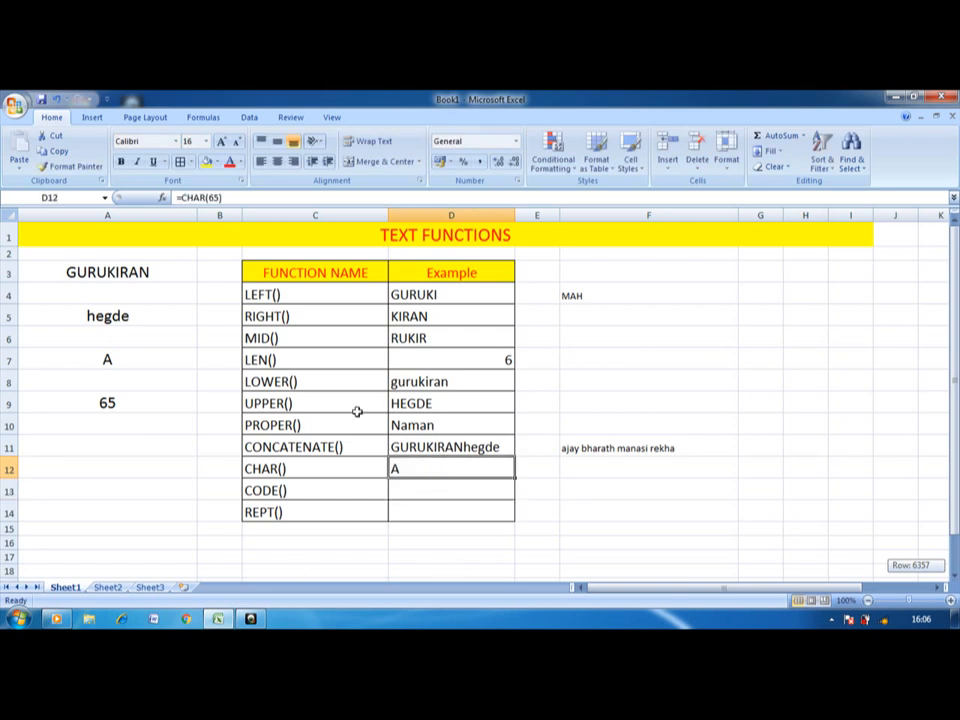
left_click(212, 197)
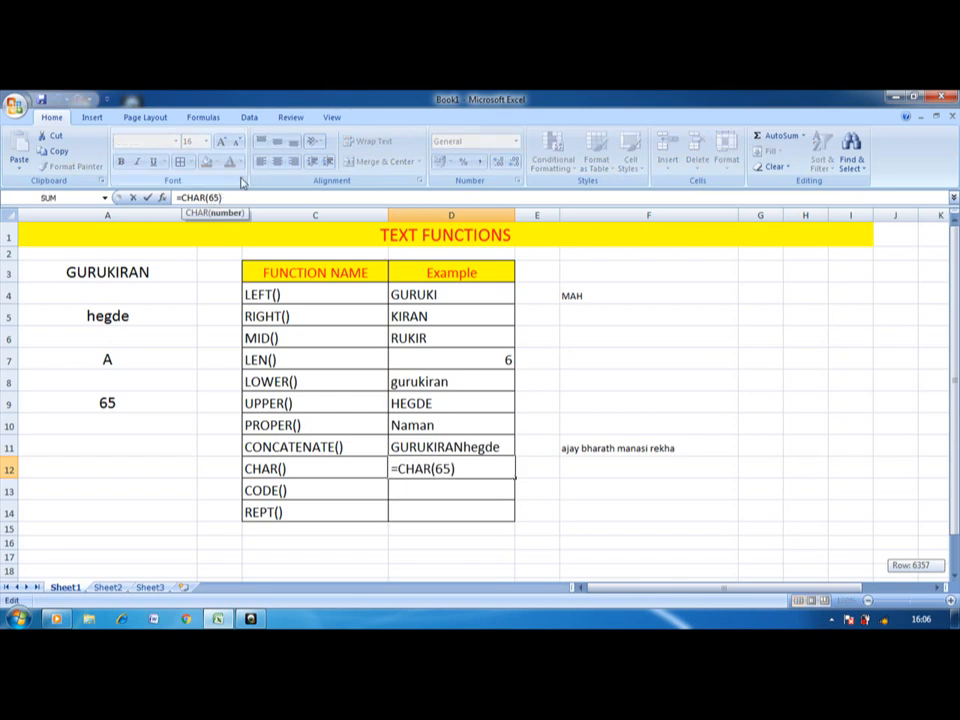
key("BackSpace")
key("BackSpace")
type("93")
key("Return")
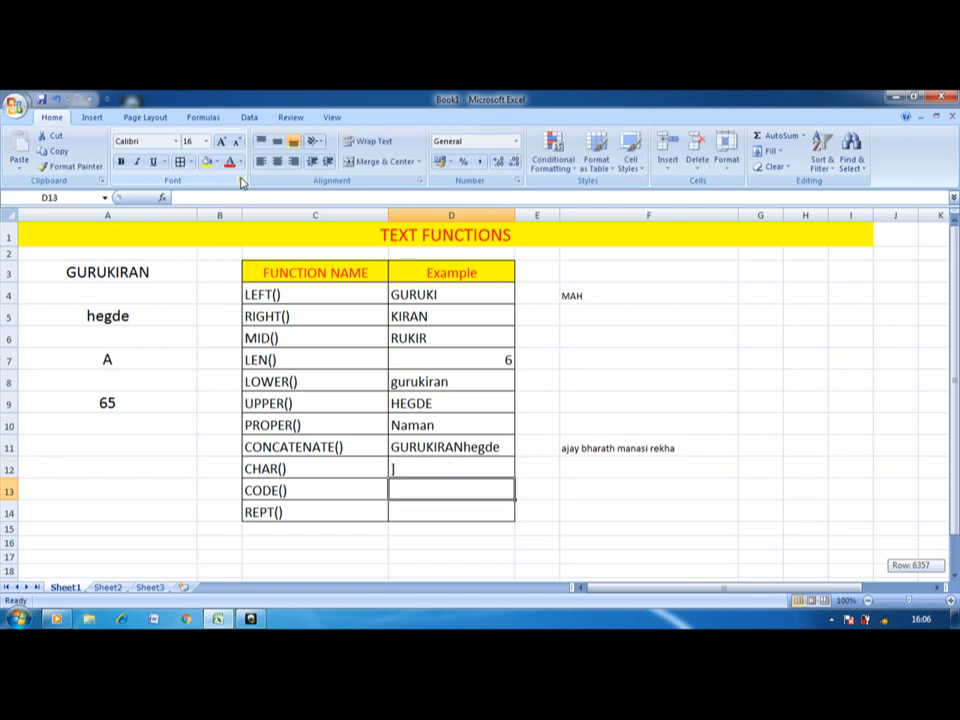
left_click(396, 469)
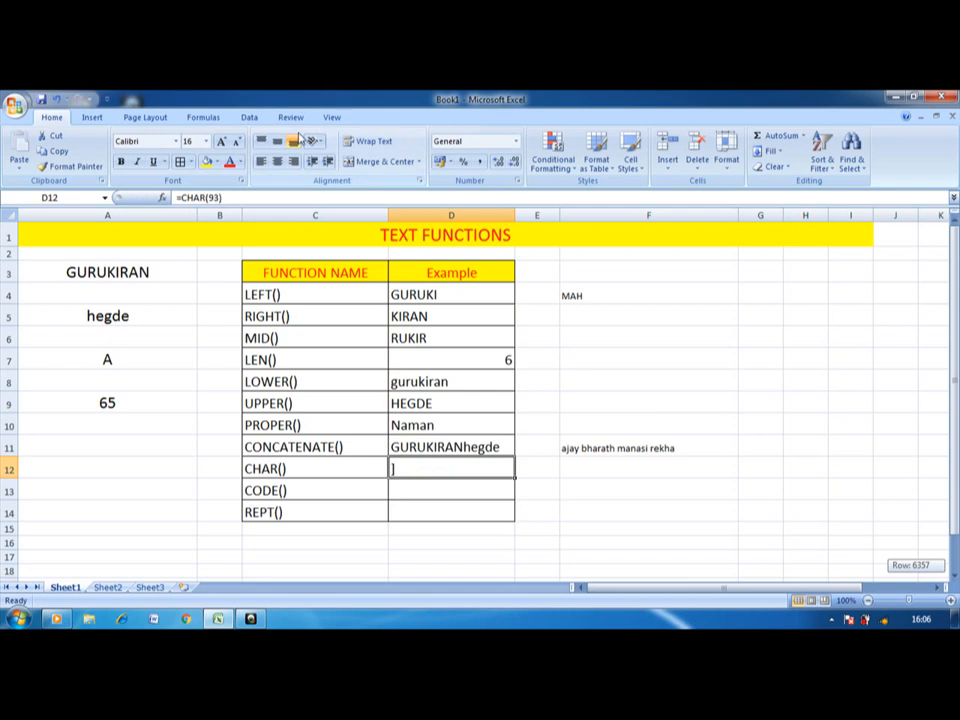
left_click(275, 162)
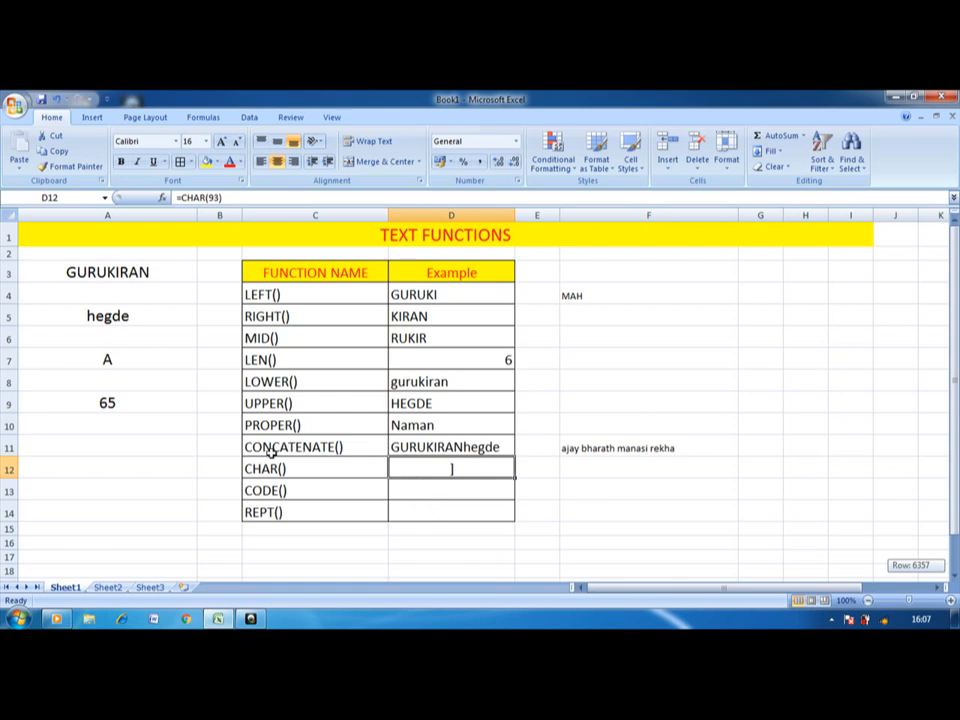
Enter =CODE("g") in D13 as the example for the CODE function
left_click(401, 490)
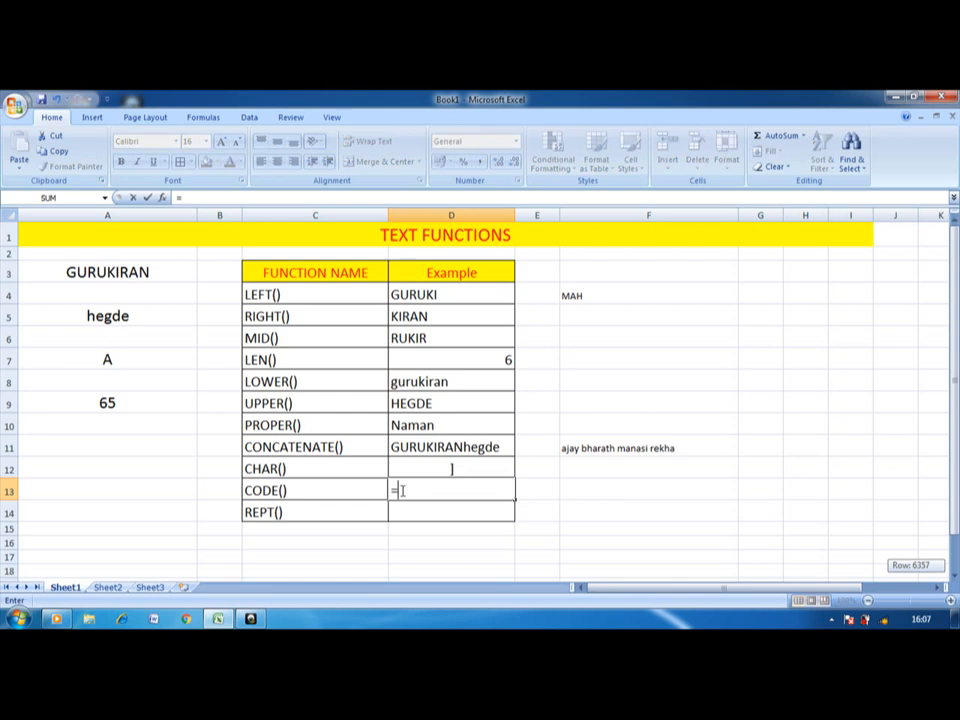
type("=code")
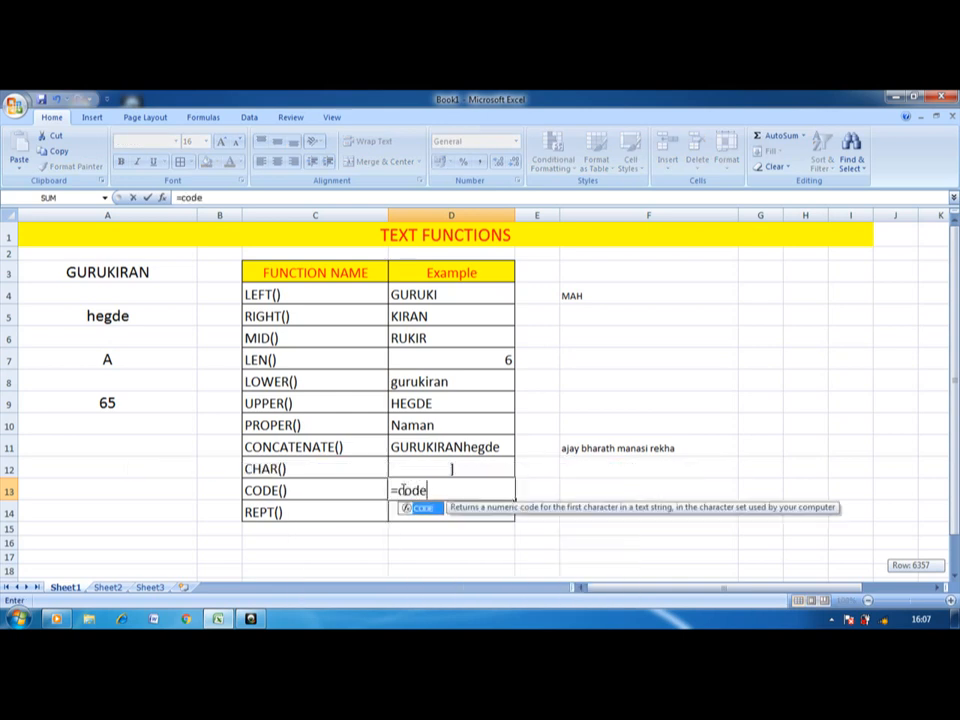
type("(")
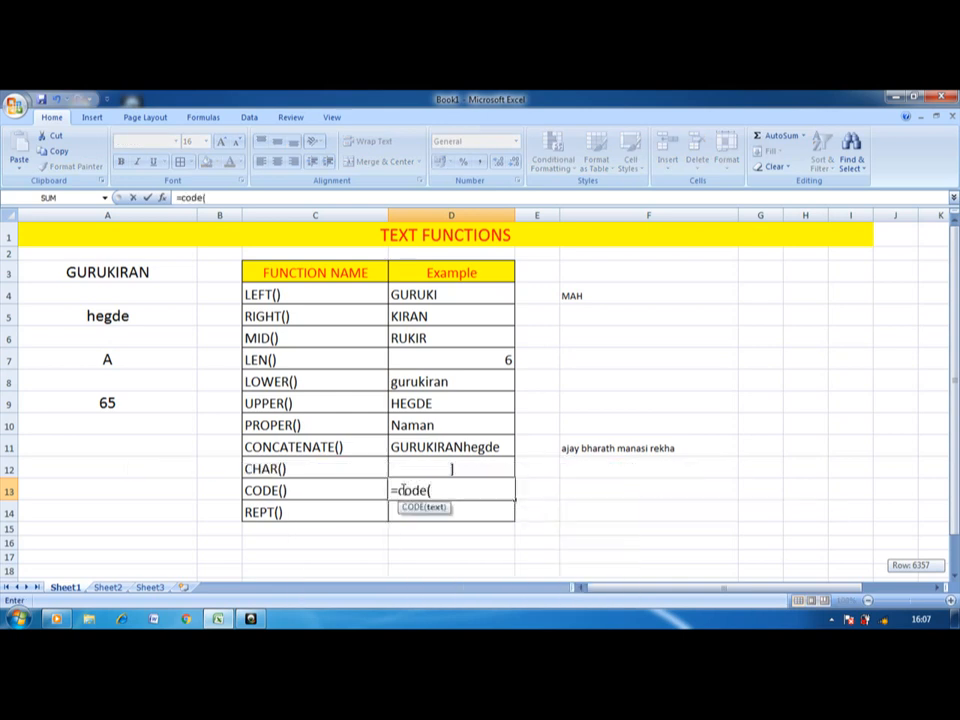
type("\"g\")")
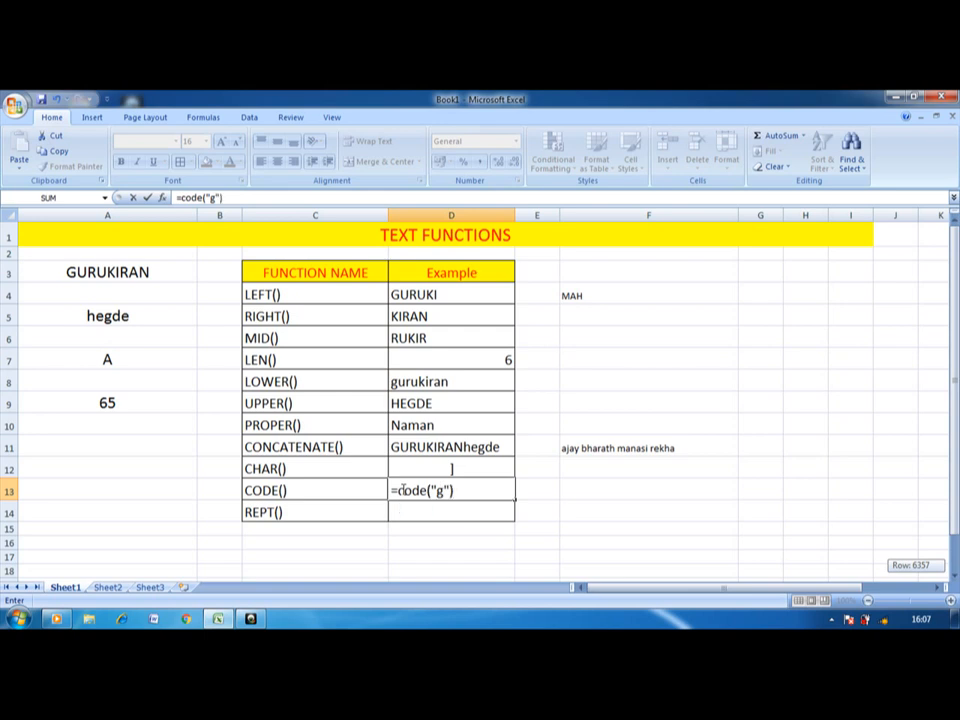
key("Return")
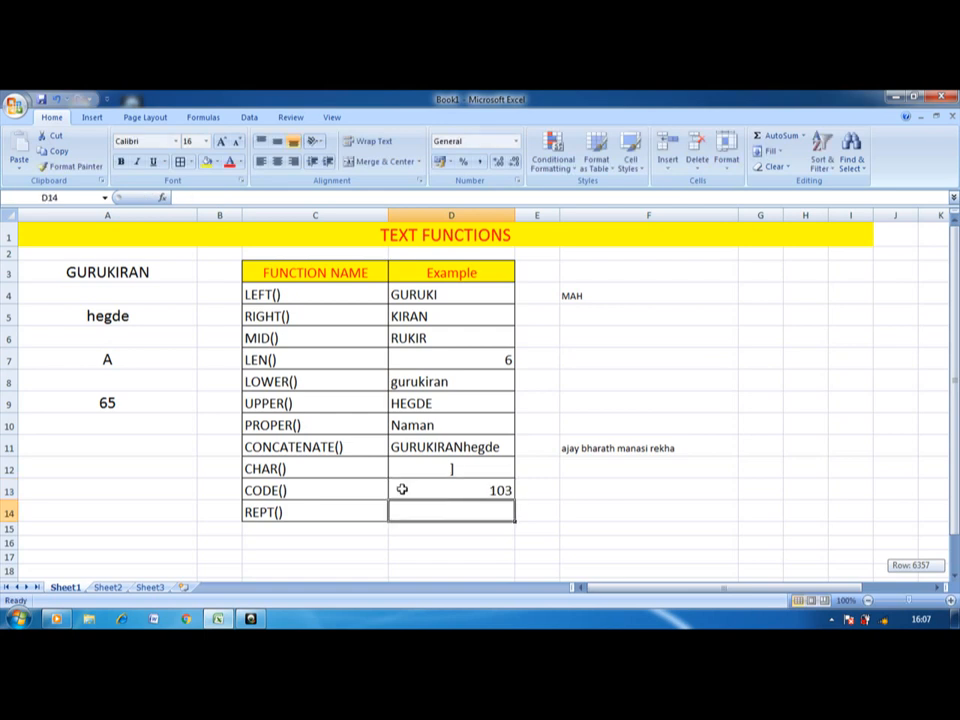
Change the quoted letter in D13's CODE formula to lowercase a
left_click(402, 489)
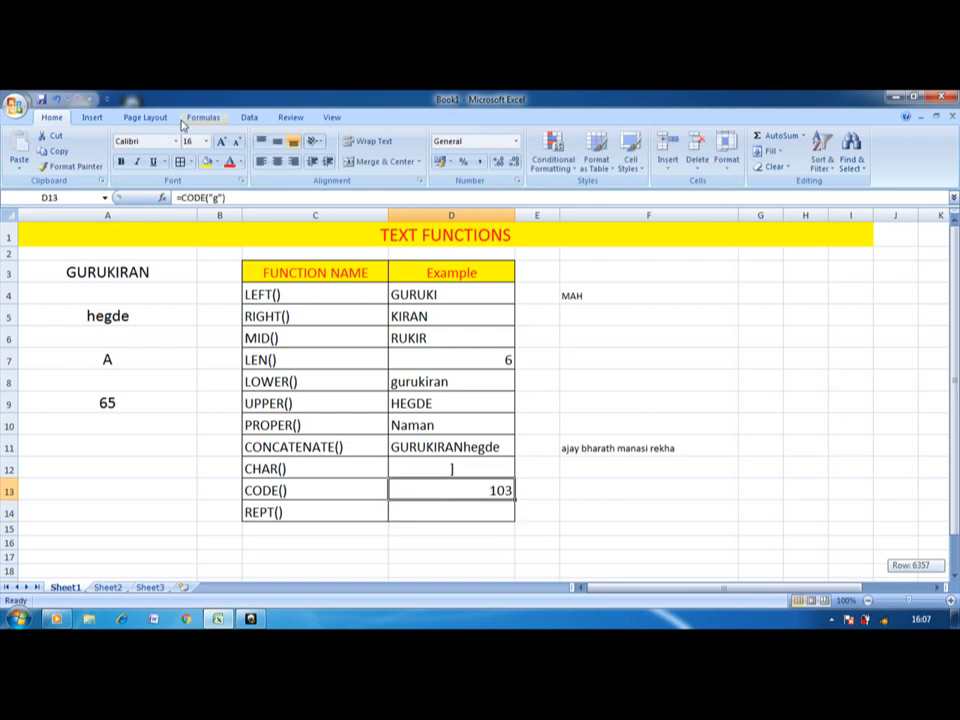
left_click(215, 197)
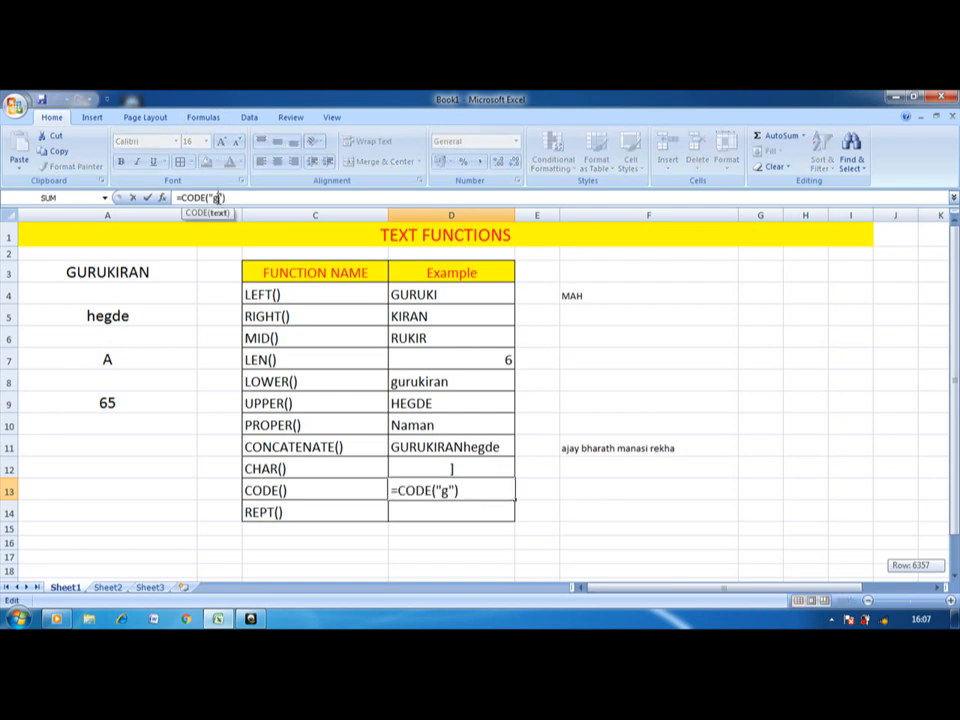
key("BackSpace")
type("a")
key("Return")
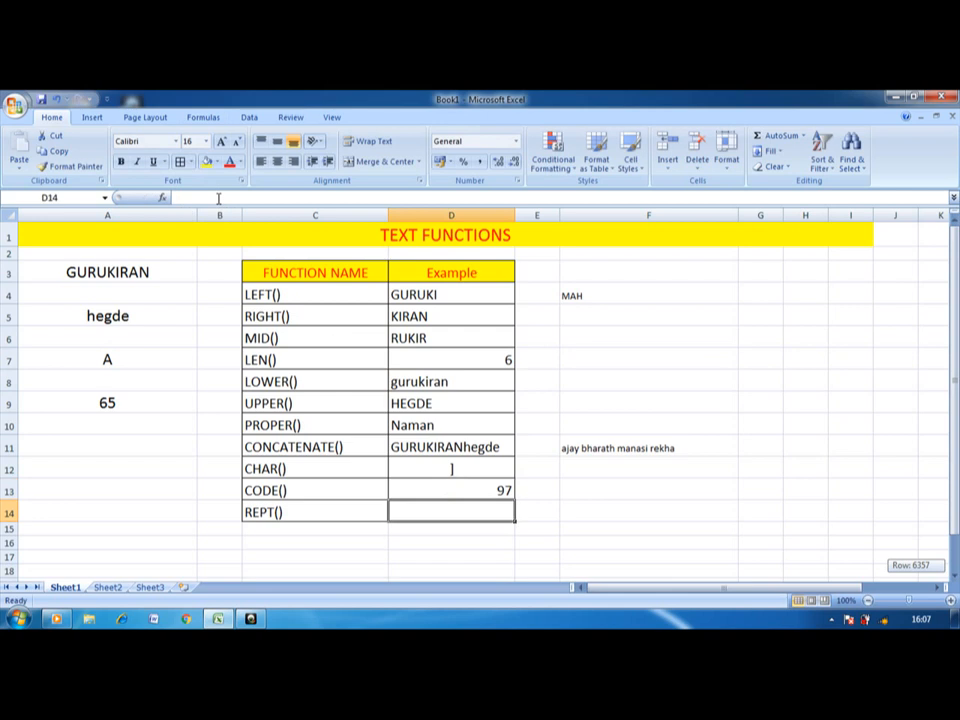
Enter a REPT formula in D14 that repeats a quoted uppercase nickname with a trailing space 5 times
type("=")
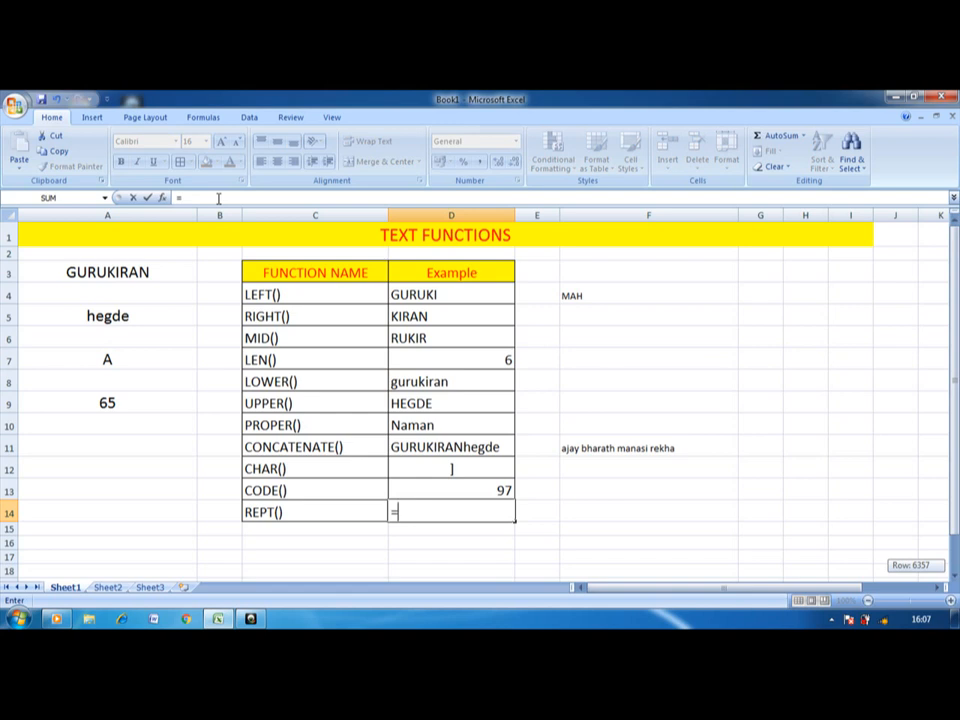
type("re")
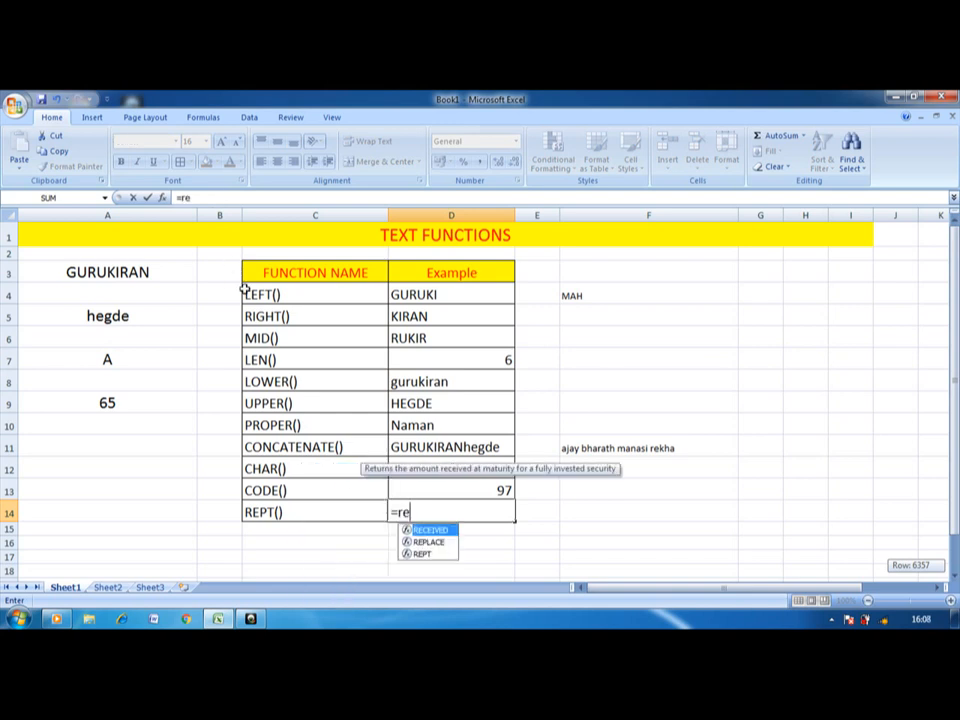
type("pt")
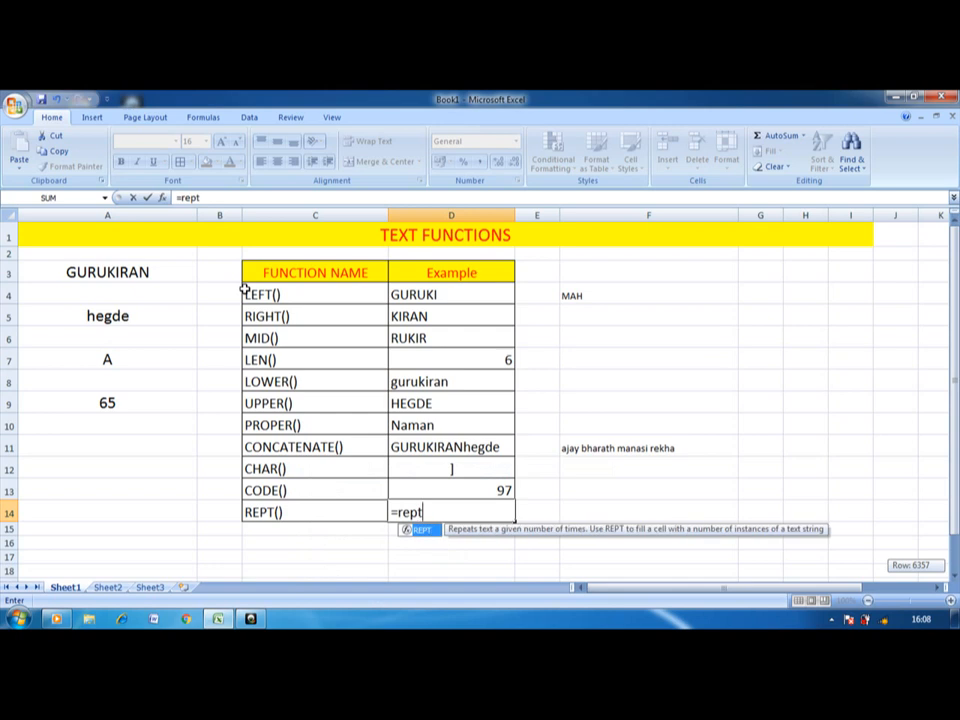
key("Caps_Lock")
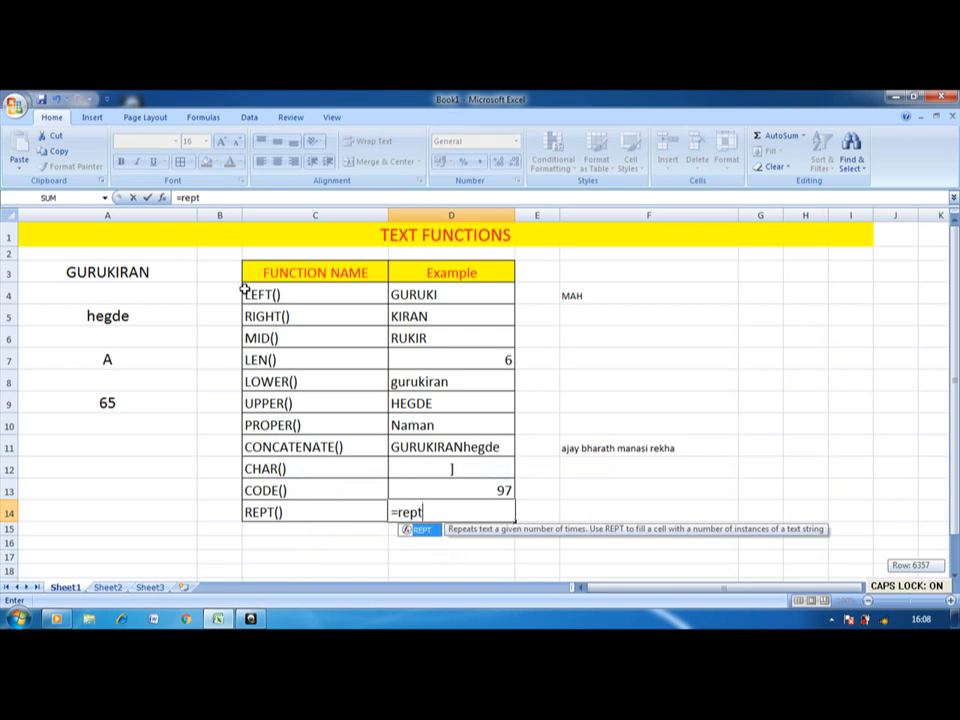
type("(\"")
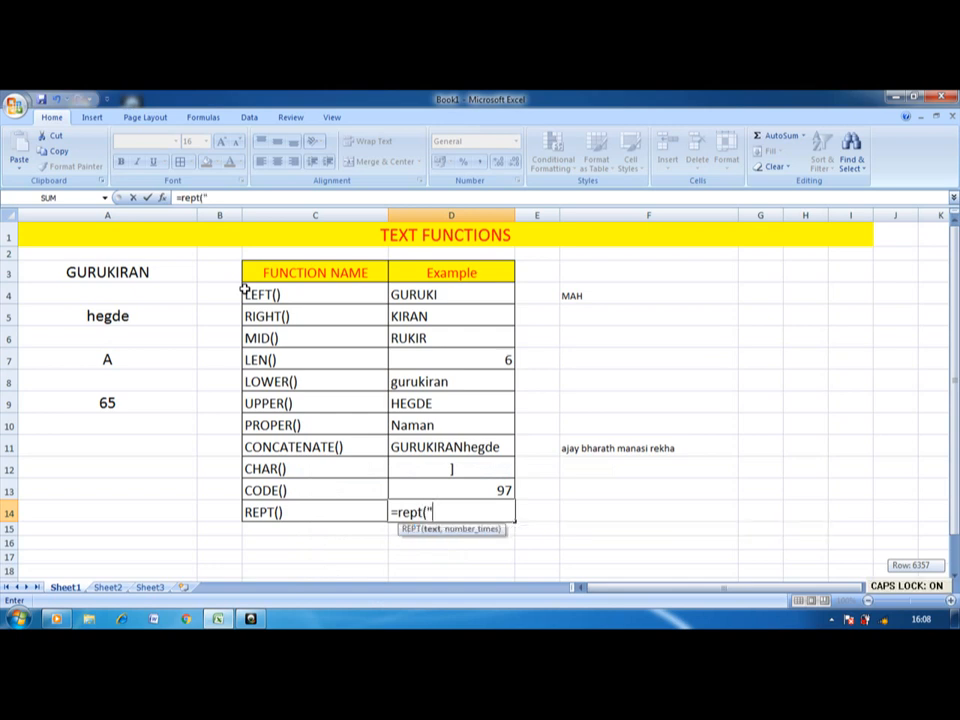
key("Caps_Lock")
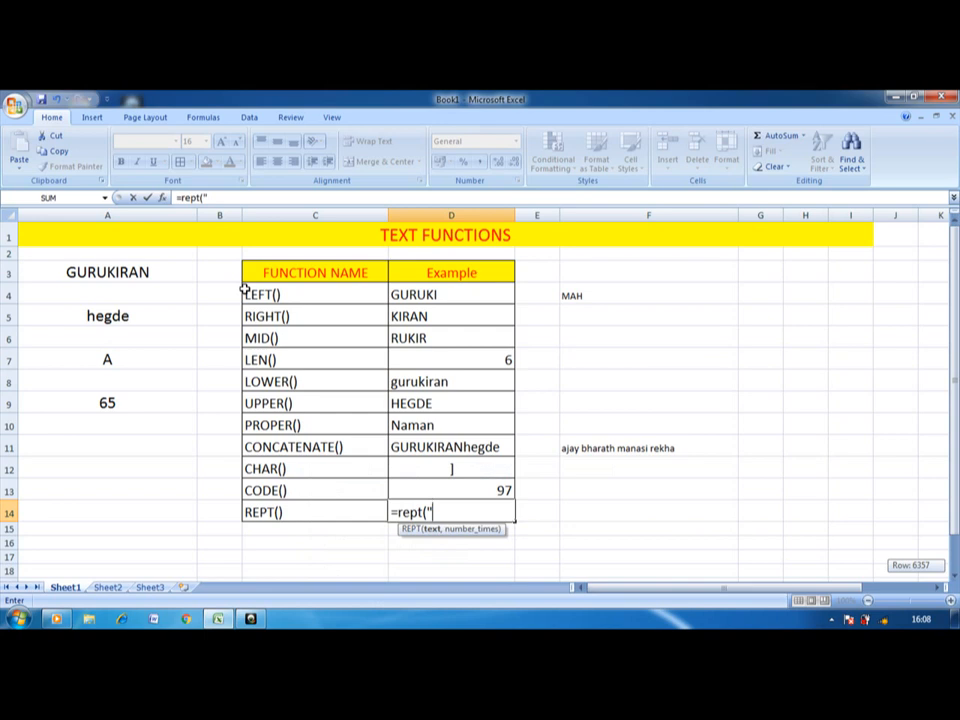
type("PINKU")
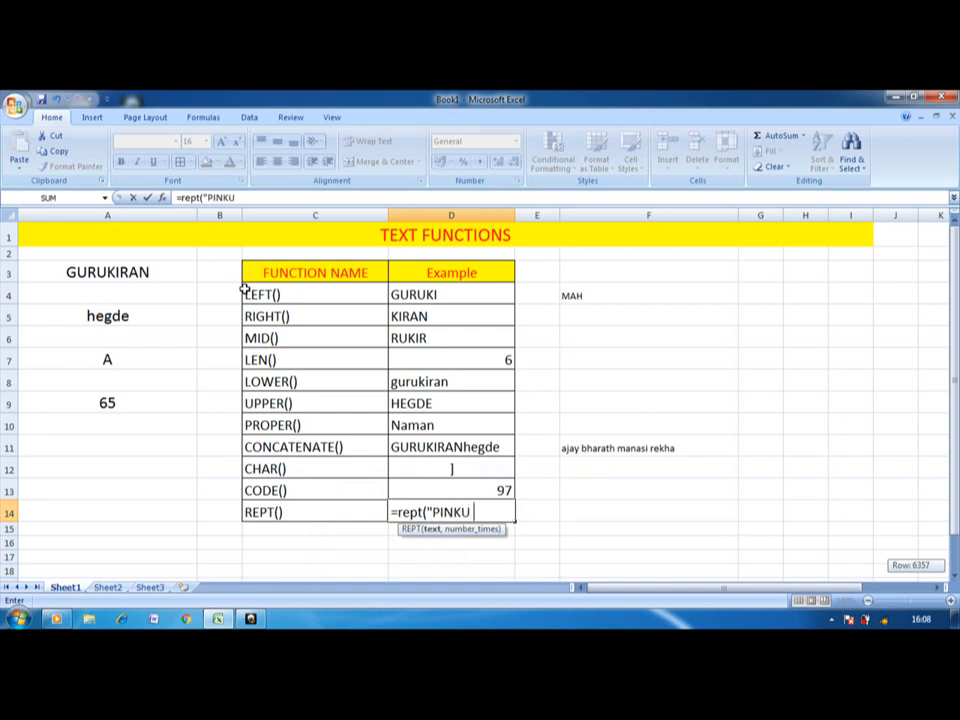
type(" \",")
type("5")
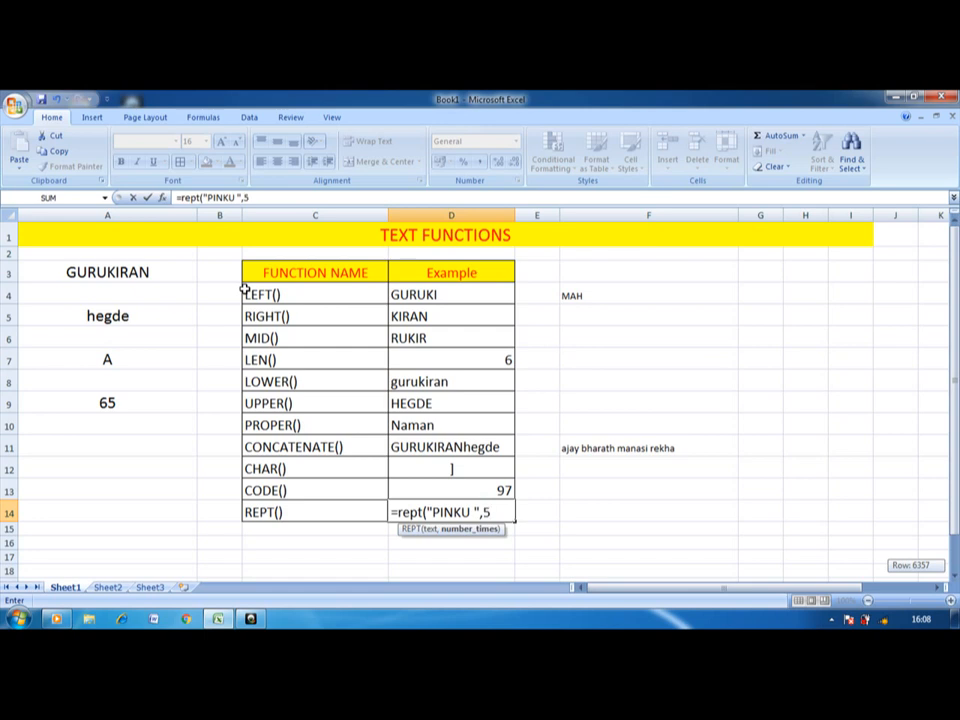
type(")")
key("Return")
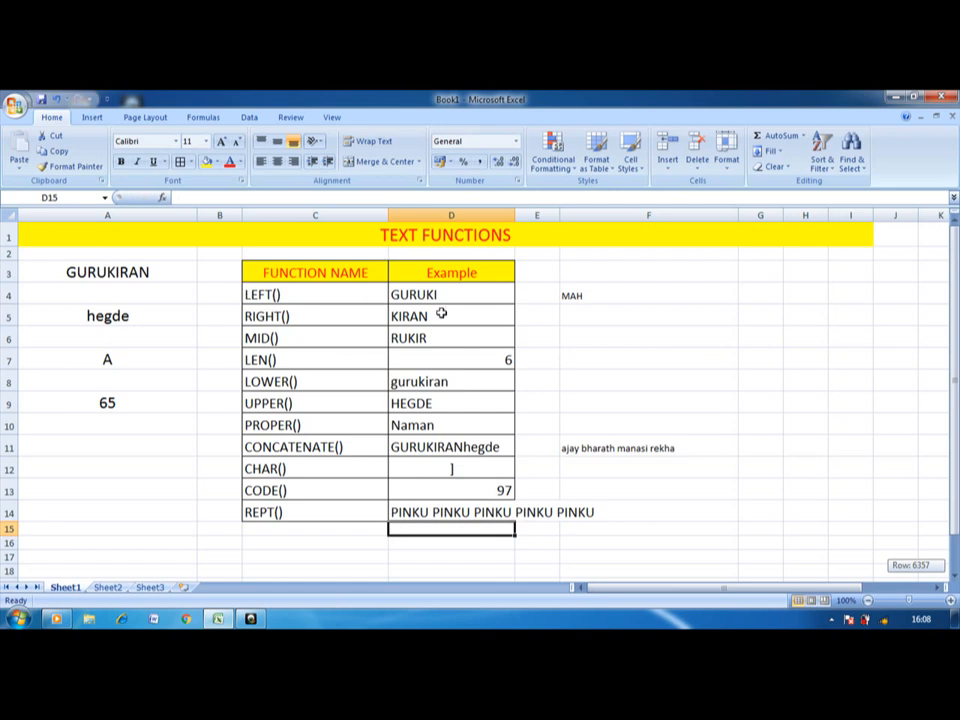
Replace the name in D14's REPT formula with the symbols *@$, keeping the trailing space and 5 repetitions
left_click(428, 512)
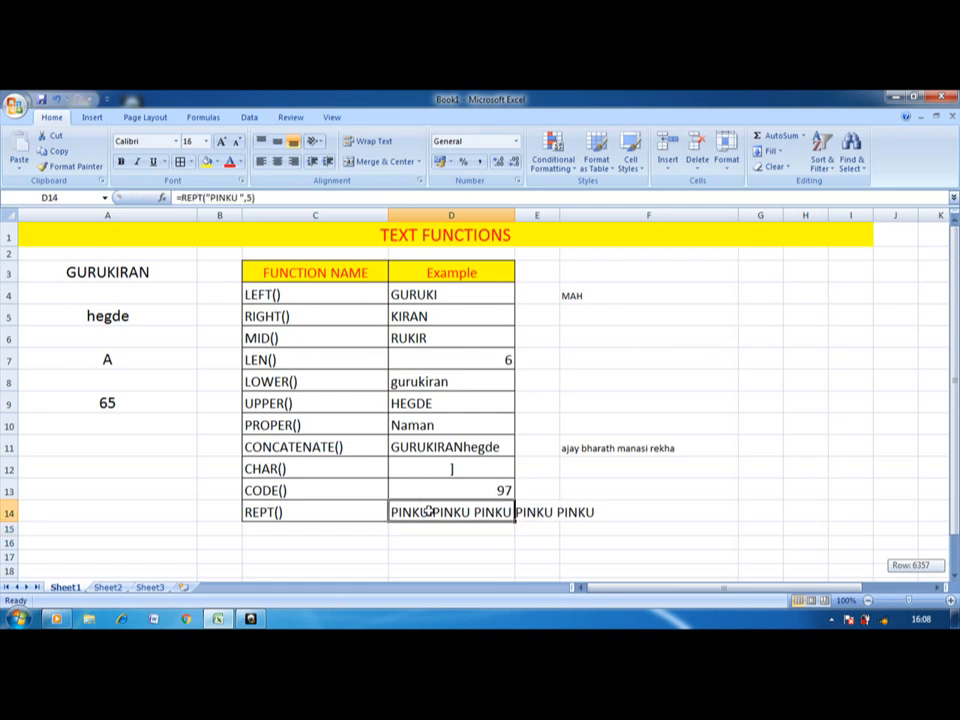
double_click(236, 197)
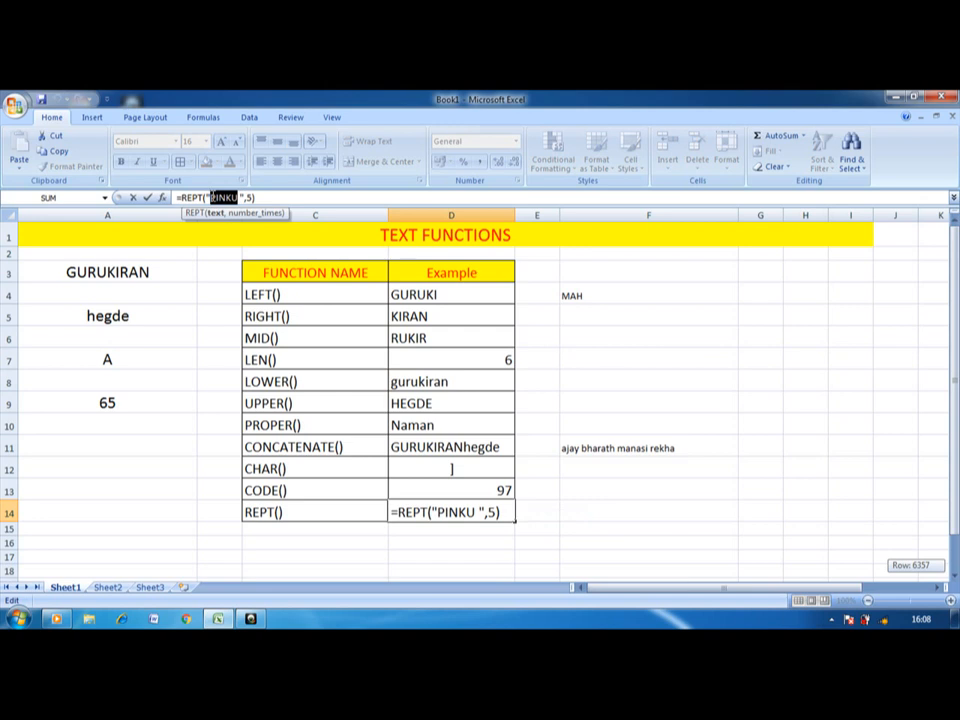
type("**")
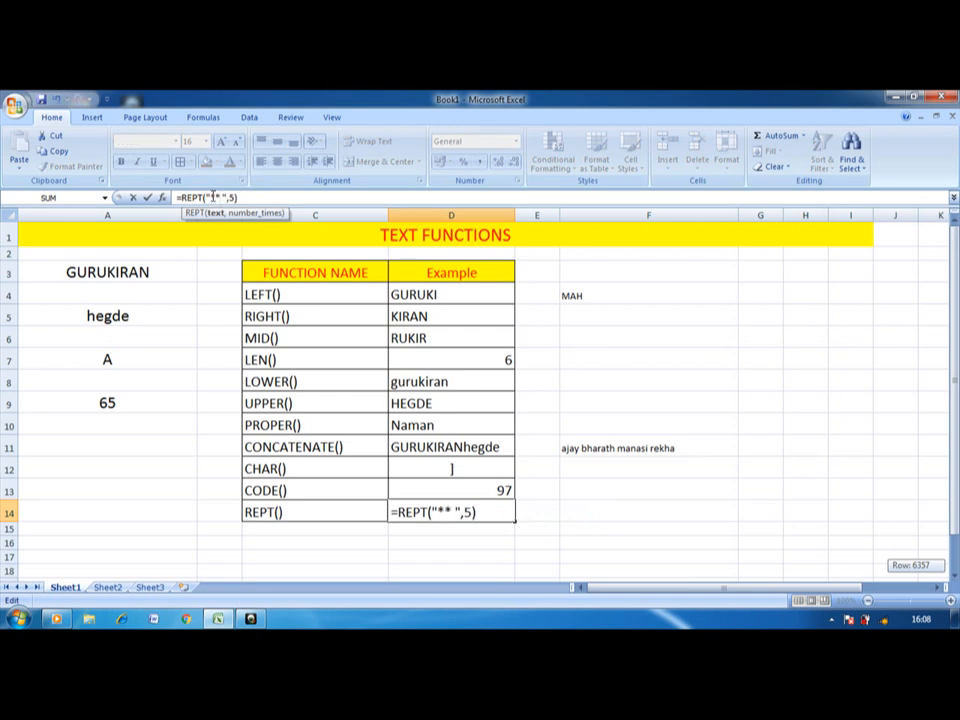
key("BackSpace")
type("@$")
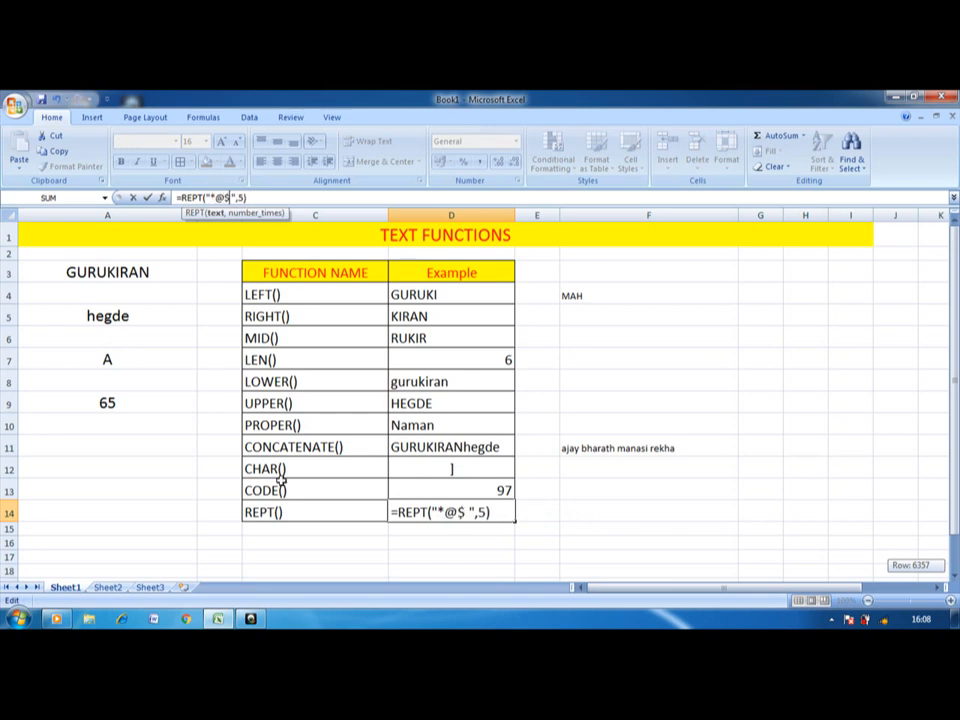
key("Return")
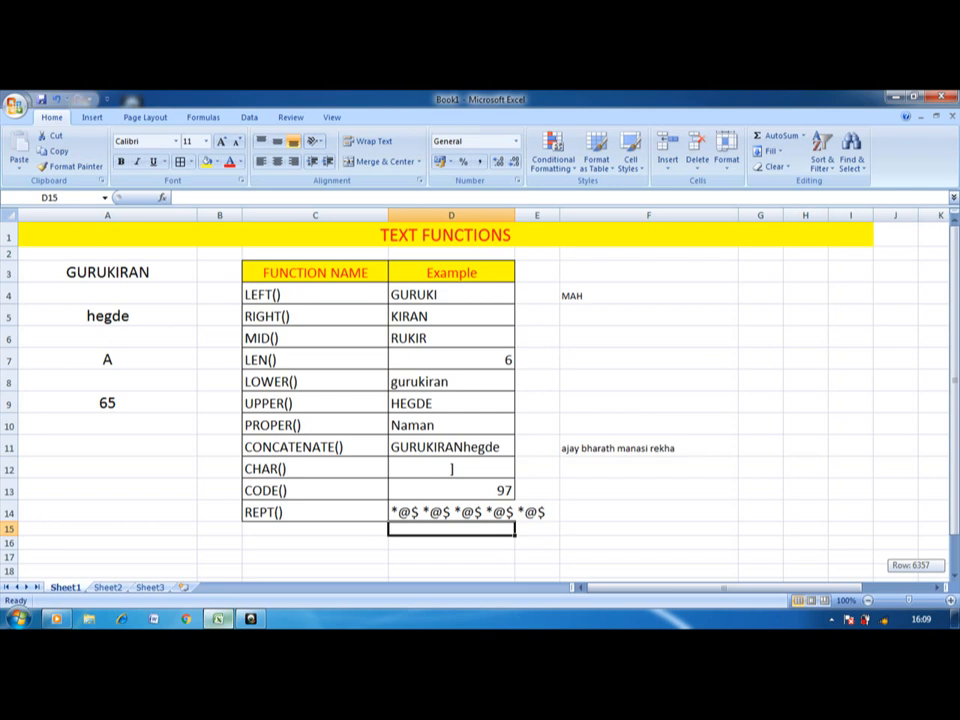
mouse_move(222, 621)
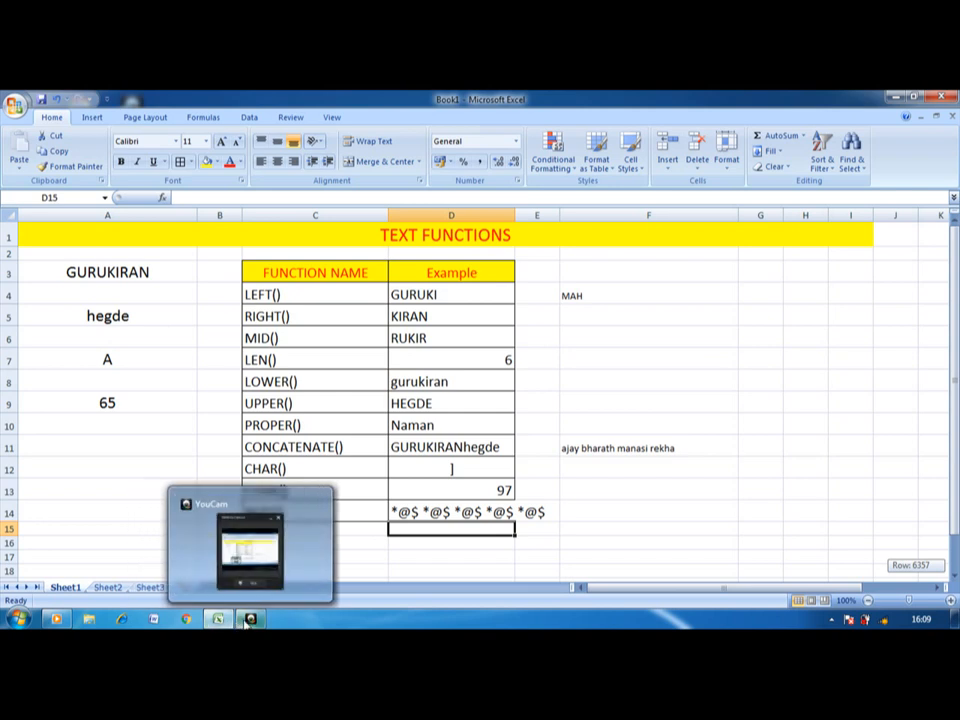
left_click(247, 620)
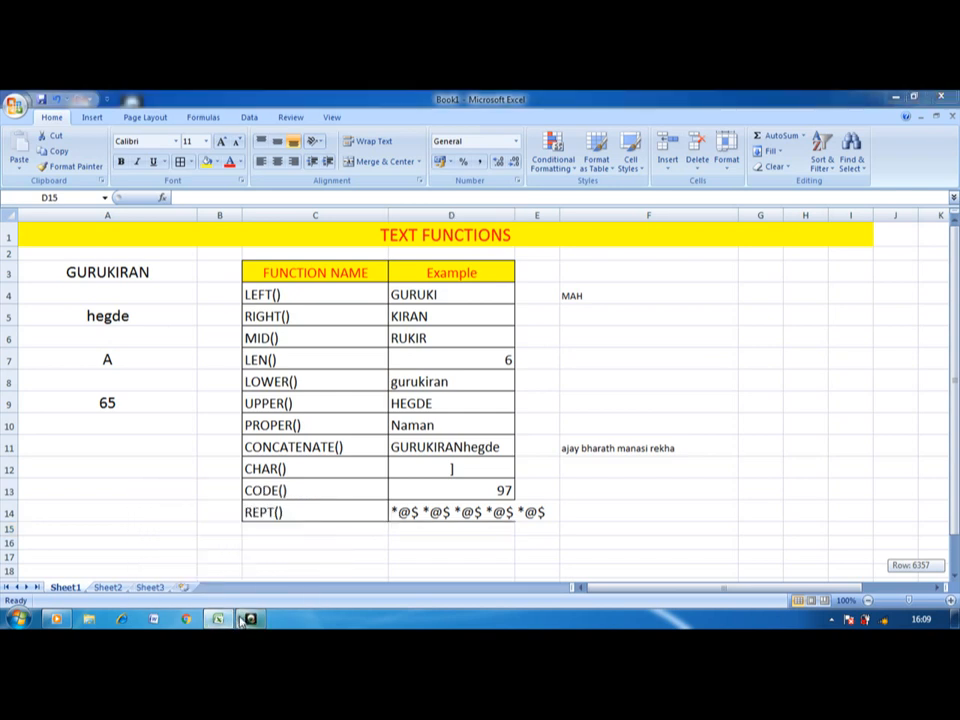